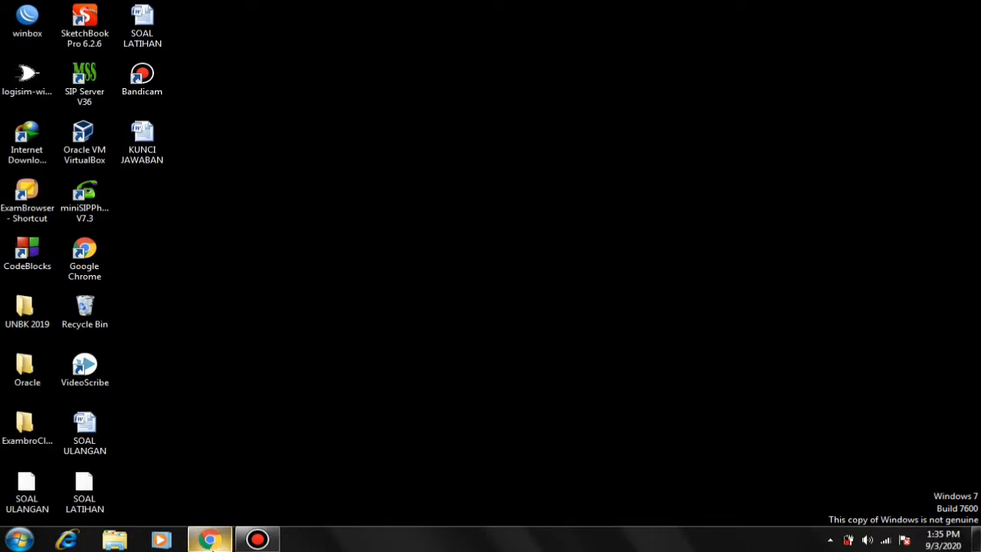
- Go to My Drive in Google Drive and open the SOAL LATIHAN.pdf form for editing
left_click(211, 540)
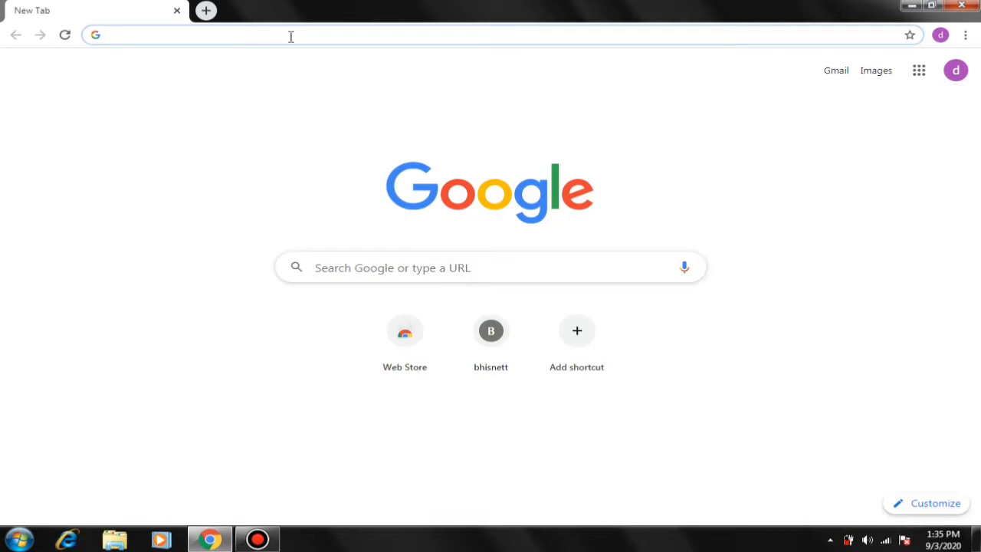
type("drive.google.com/drive/my-drive")
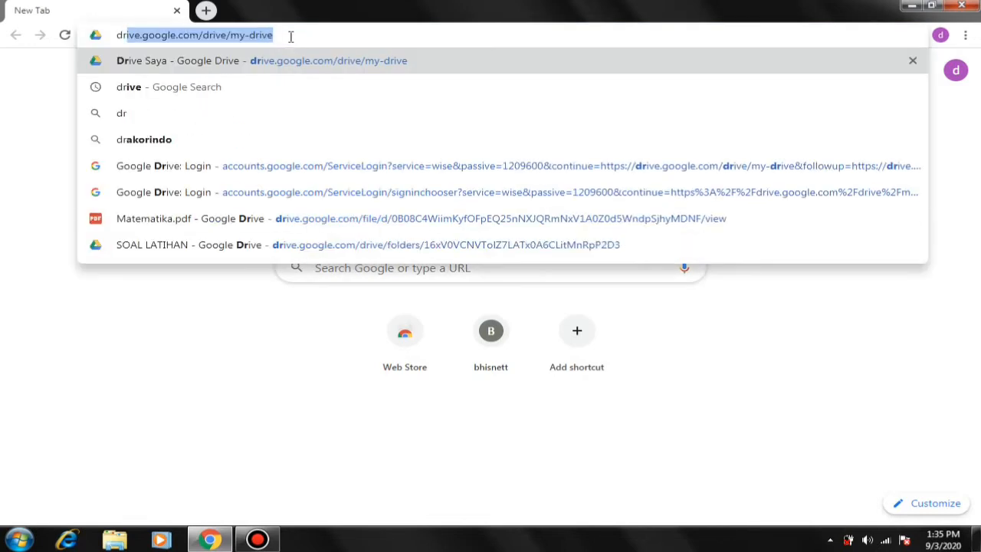
key("Return")
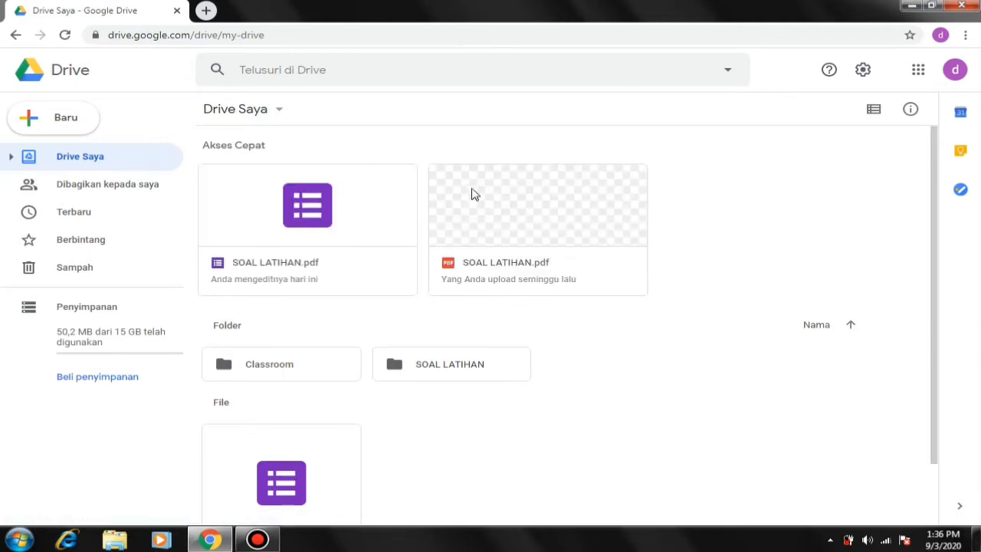
left_click(316, 210)
double_click(318, 209)
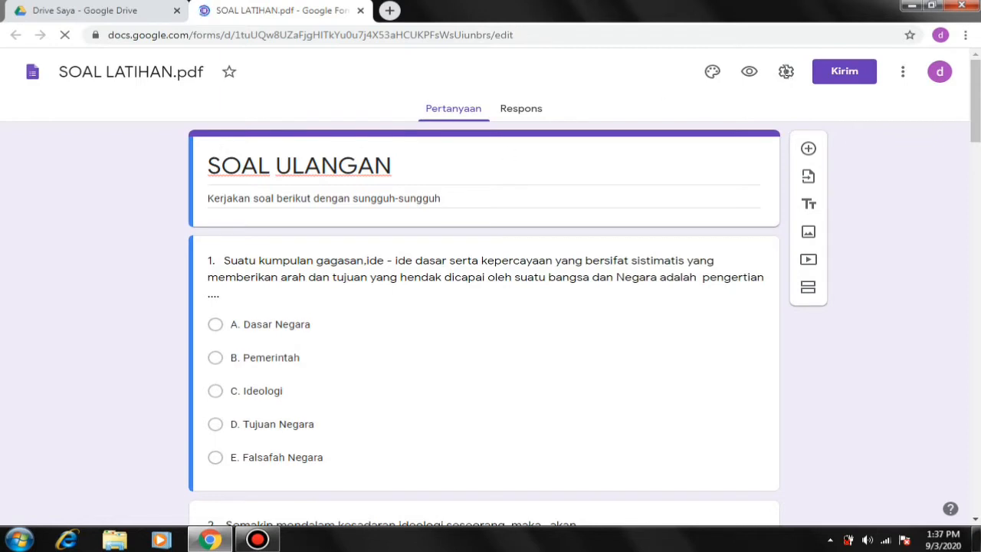
- Enable collection of email addresses (Kumpulkan alamat email) in the form settings and turn the form into a quiz
left_click(786, 74)
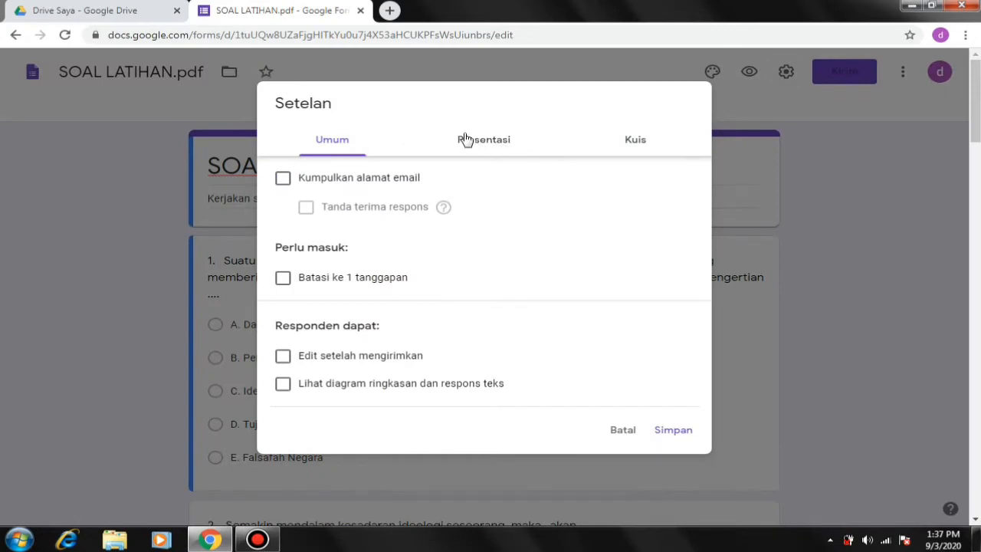
left_click(284, 180)
left_click(641, 143)
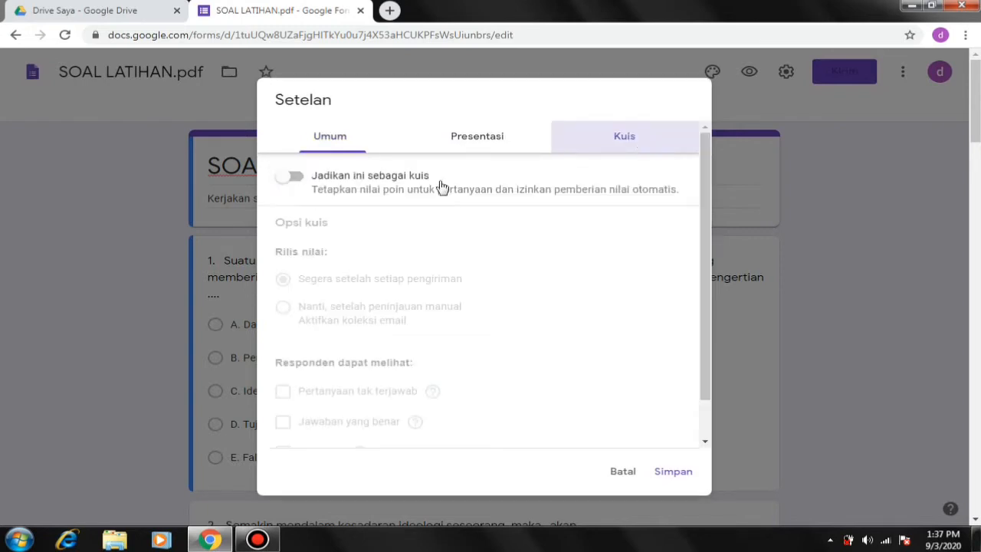
left_click(295, 182)
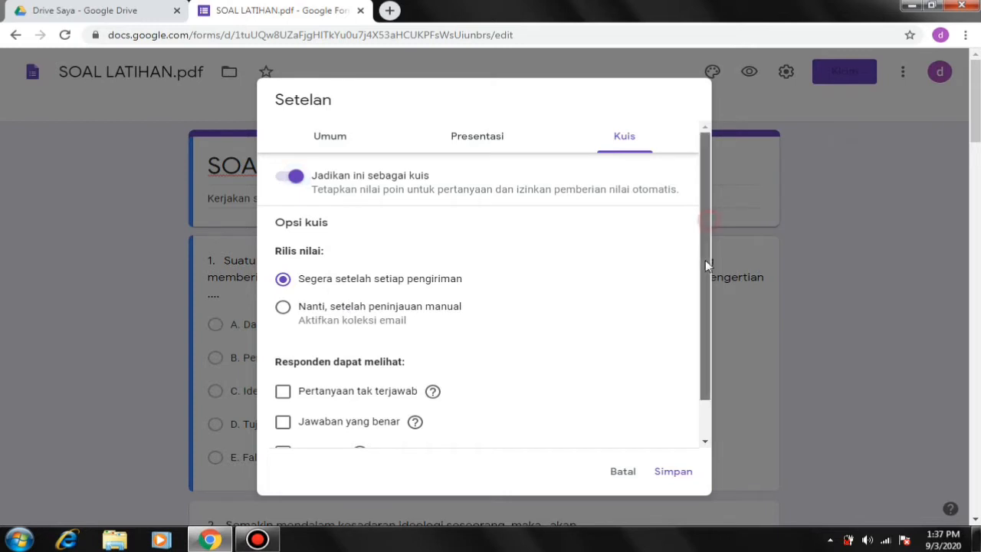
- Set the quiz grade release to "Nanti, setelah peninjauan manual" and save the settings, keeping the current Windows color scheme
left_click_drag(705, 259, 659, 268)
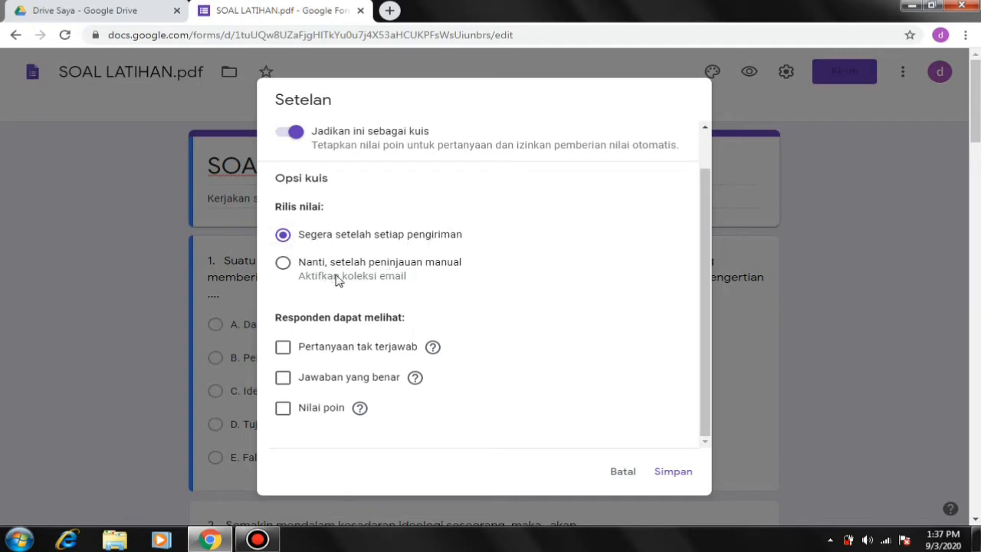
left_click(283, 264)
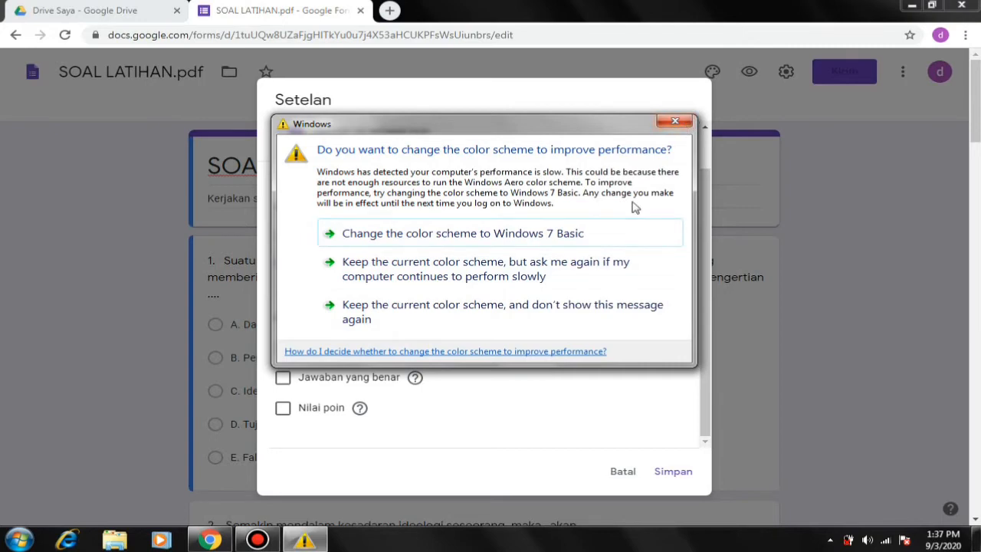
left_click(547, 312)
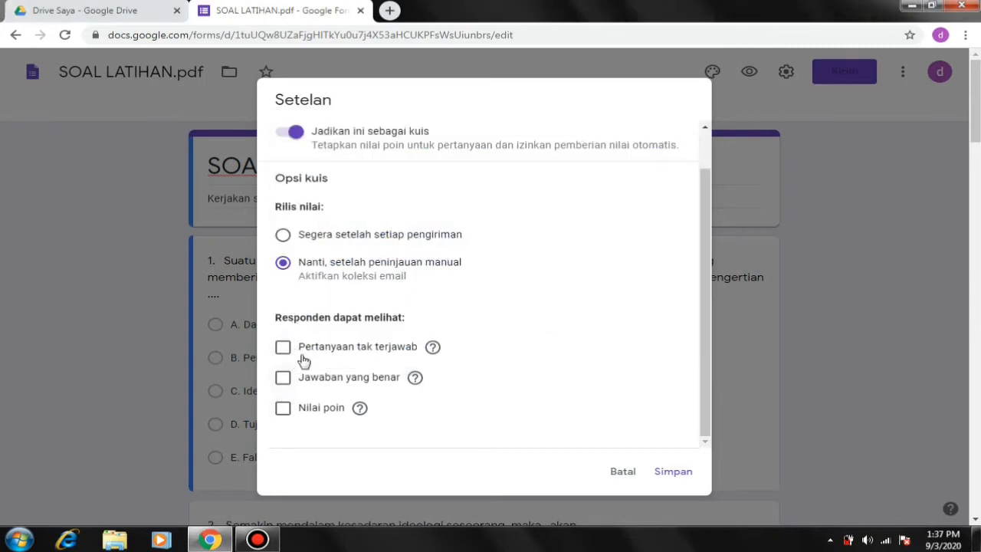
left_click(673, 473)
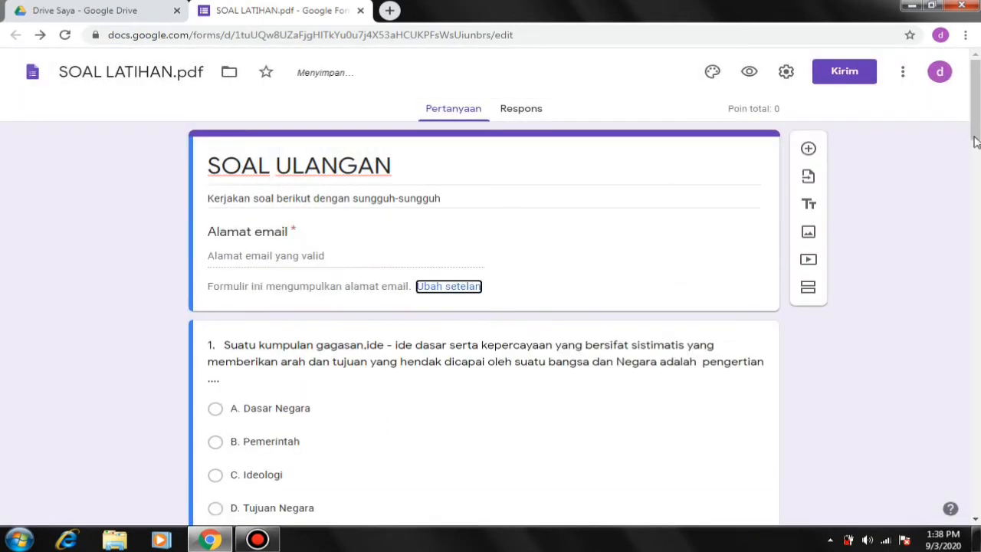
- Turn off "Kumpulkan alamat email" in the form's general settings and save
left_click(469, 288)
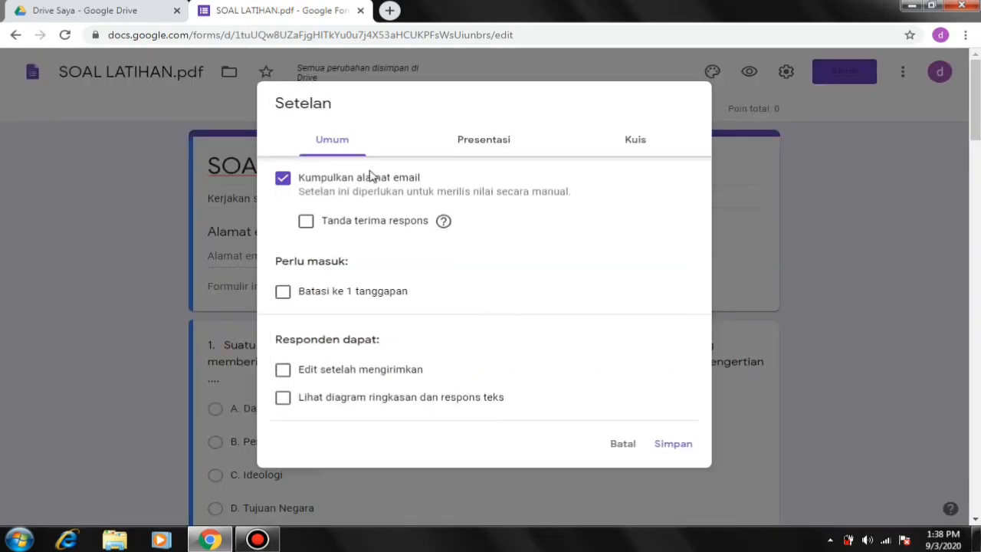
left_click(282, 178)
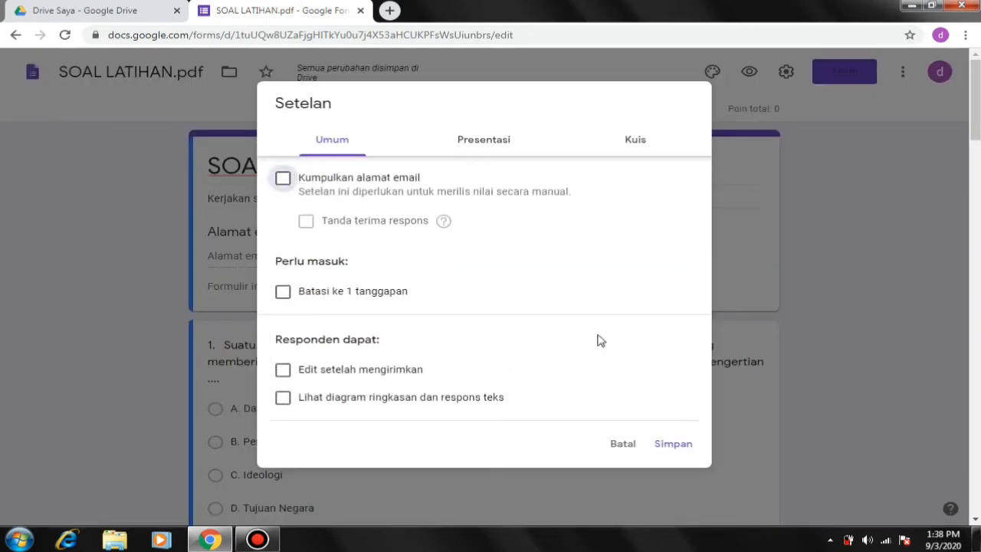
left_click(673, 446)
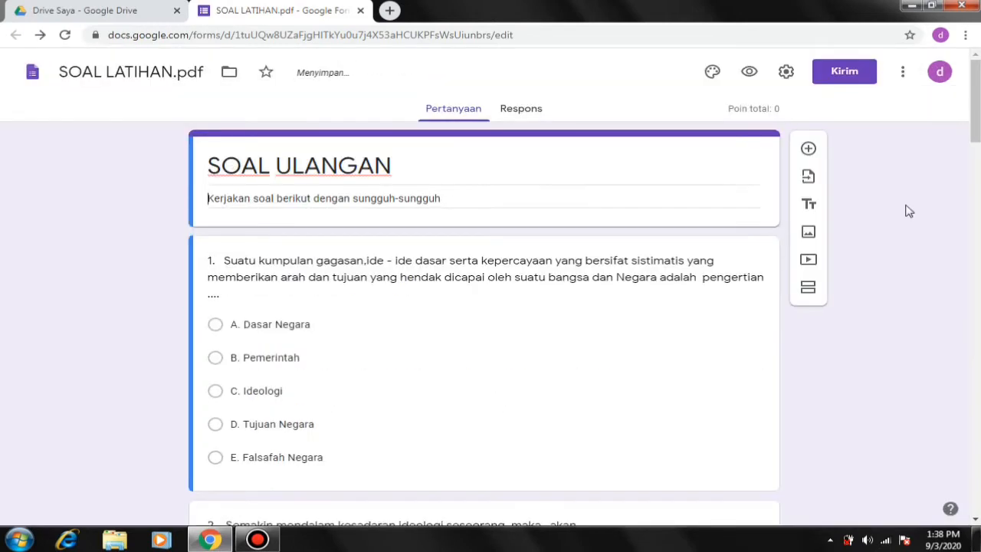
- Mark "D. Tujuan Negara" as the correct answer in question 1's answer key
left_click(330, 309)
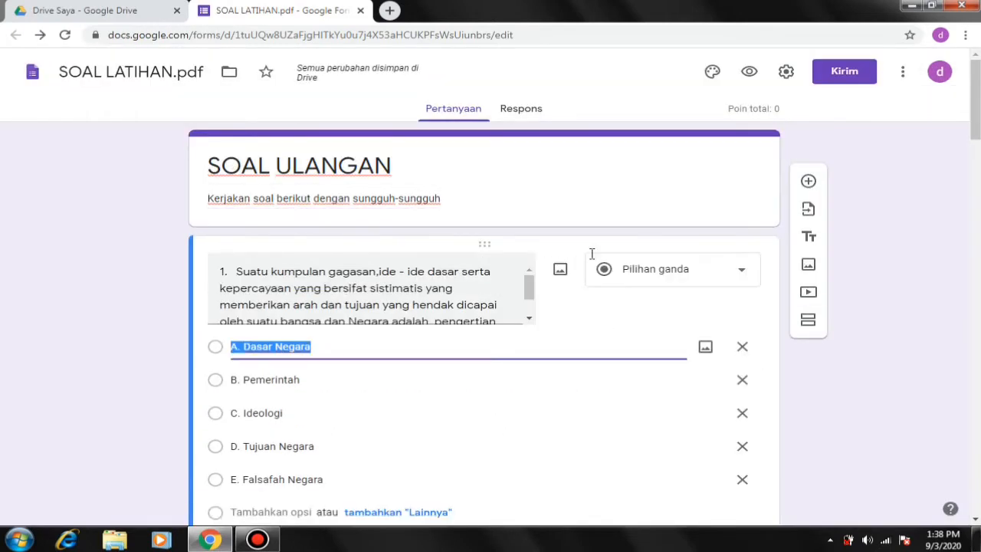
scroll(977, 141, "down", 2)
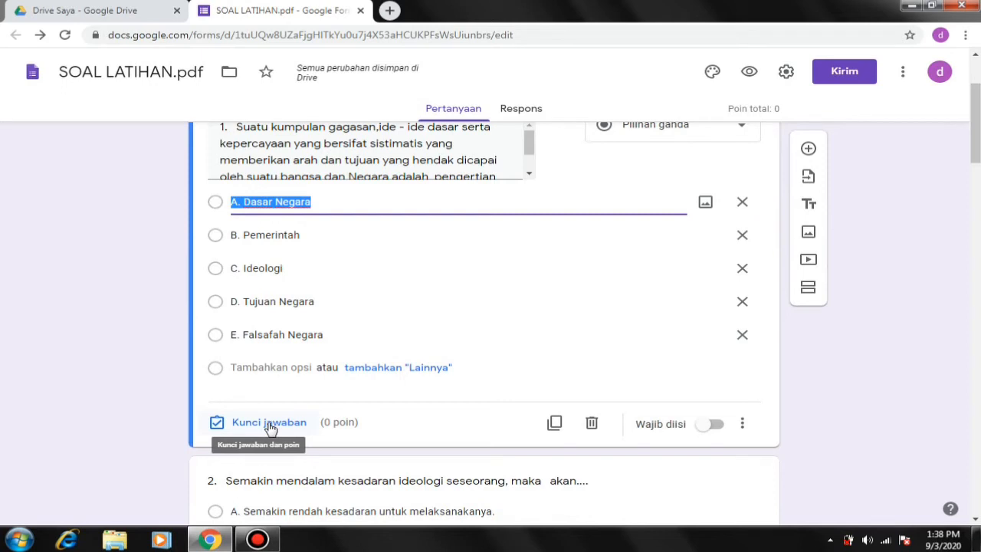
left_click(269, 424)
left_click(269, 424)
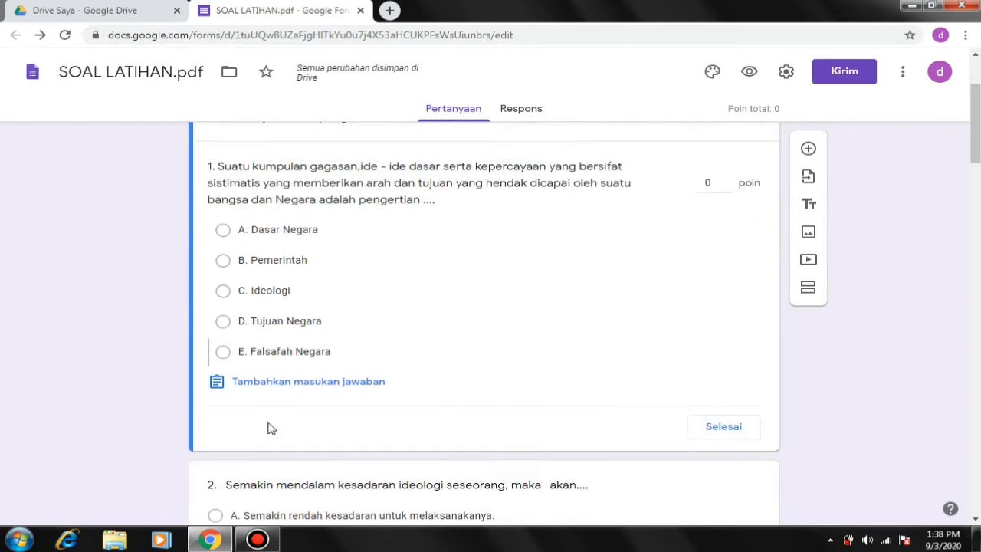
left_click(286, 327)
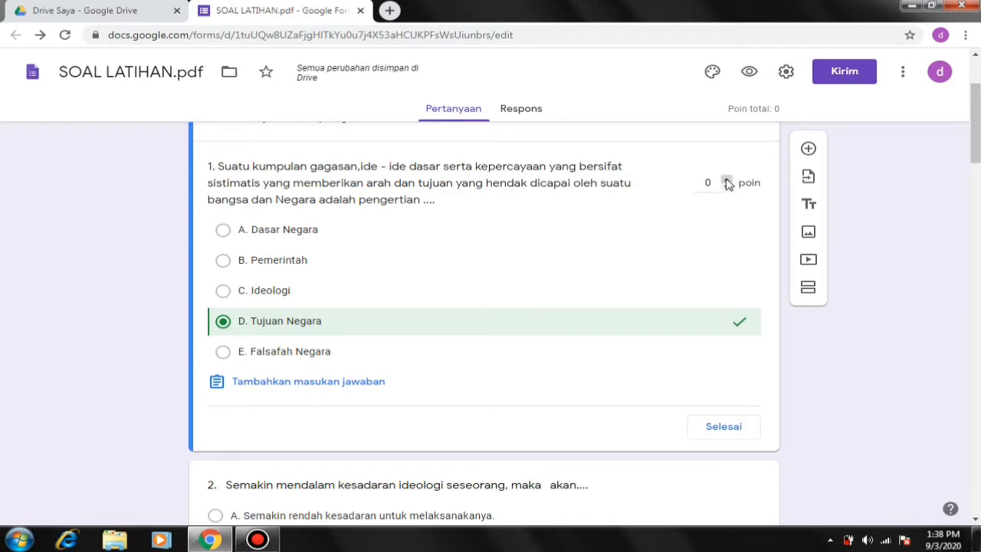
- Set question 1 to 10 points and make it a required question
left_click(726, 180)
left_click(726, 180)
left_click(726, 179)
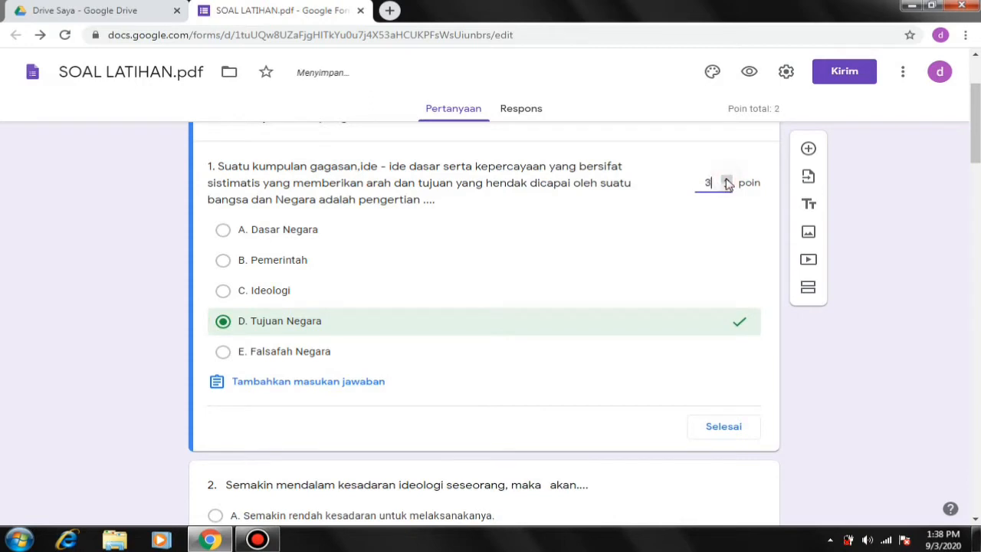
left_click(725, 180)
left_click(725, 180)
left_click(726, 180)
left_click(725, 181)
left_click(725, 181)
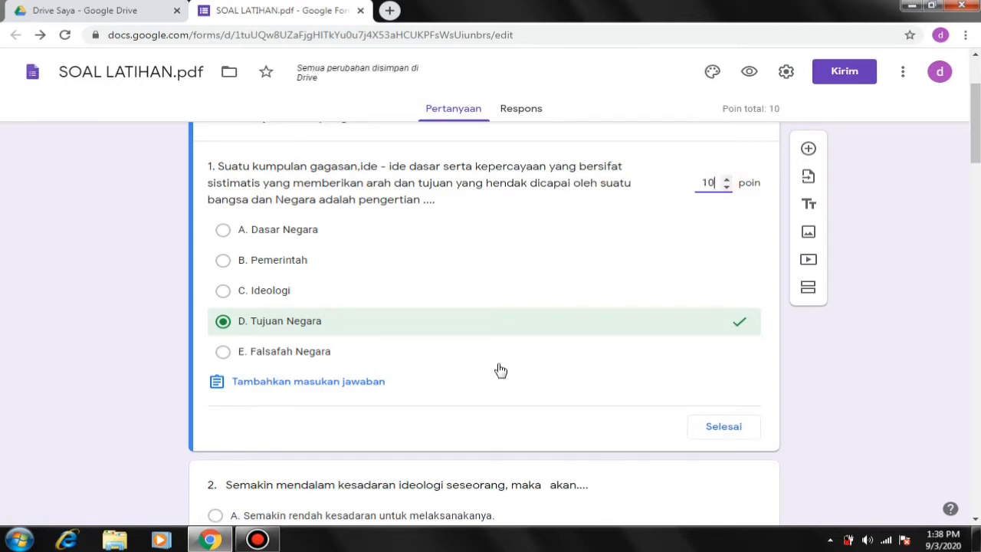
left_click(714, 424)
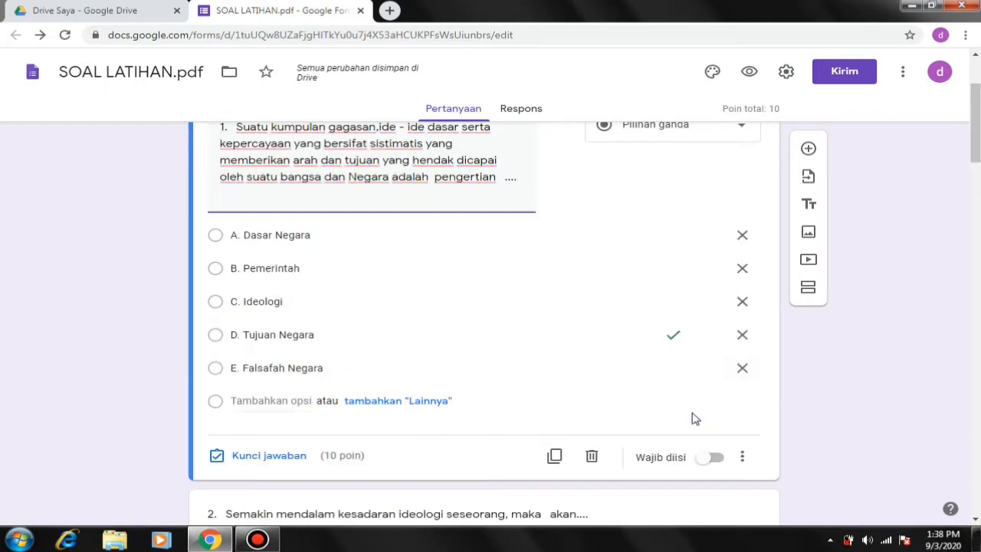
left_click(713, 459)
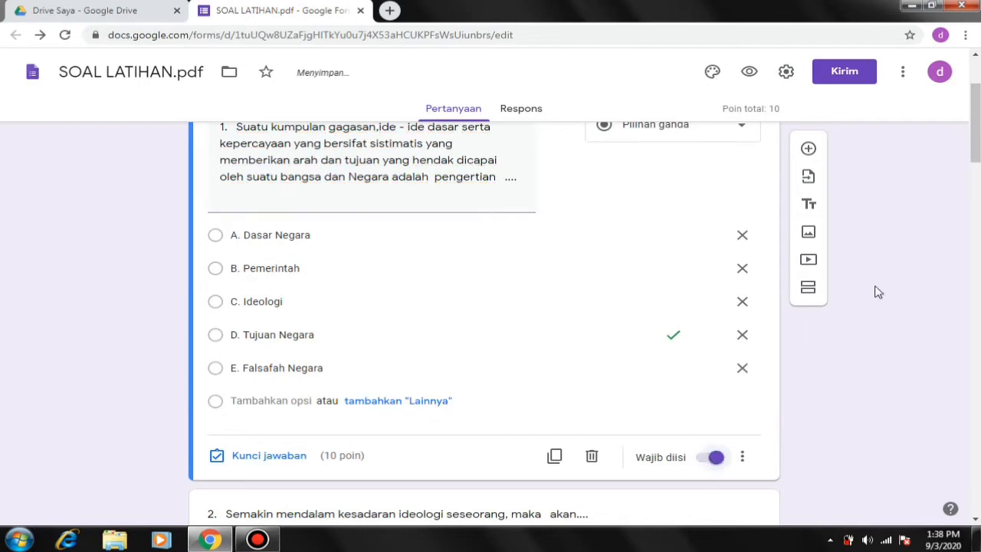
- Mark "B. Semakin tinggi kemampuan mengatasi masalah." as the correct answer in question 2's answer key
left_click_drag(977, 118, 979, 169)
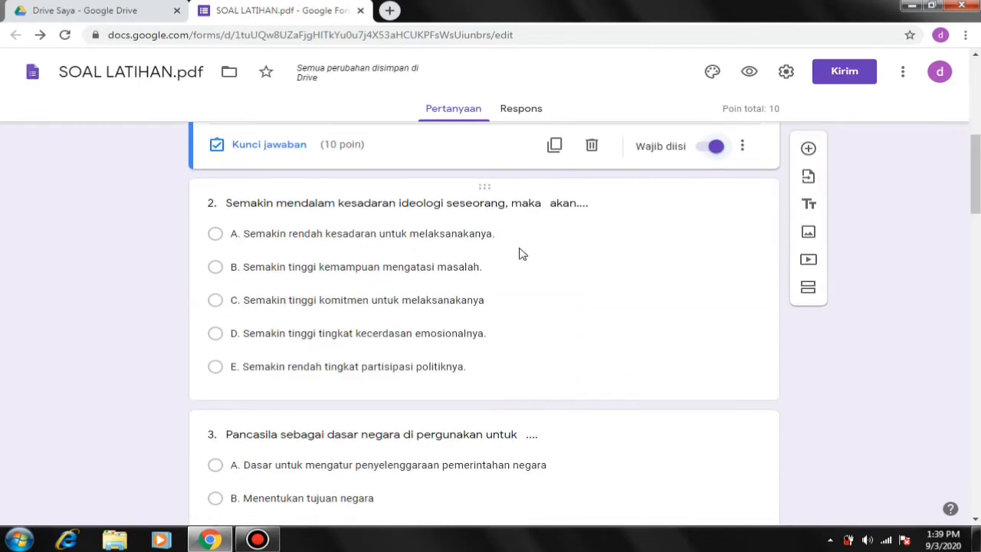
left_click(340, 232)
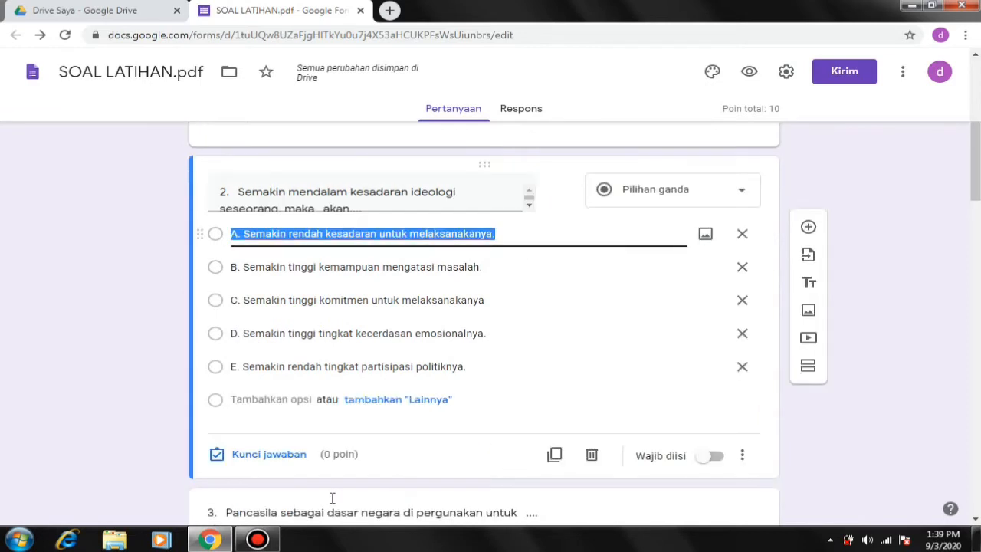
left_click(266, 461)
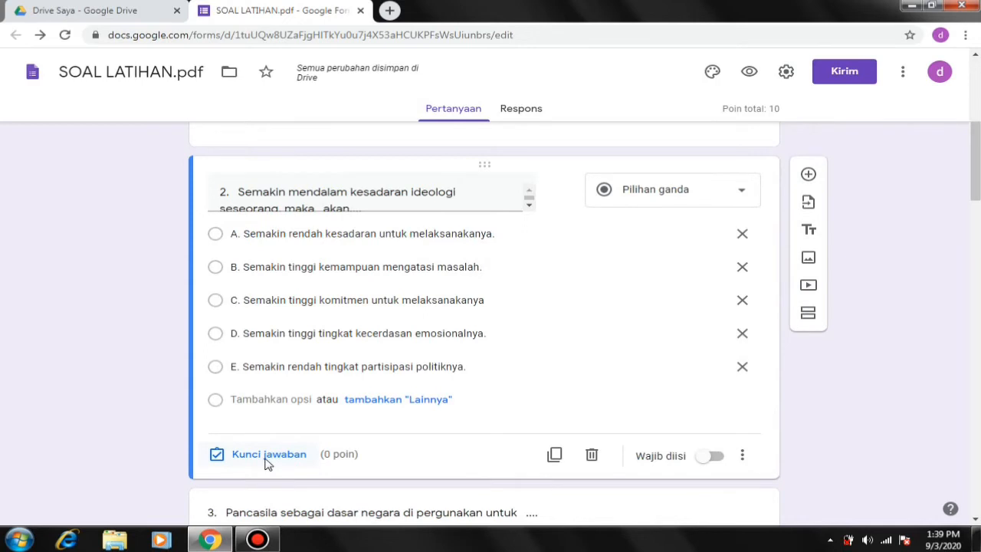
left_click(223, 295)
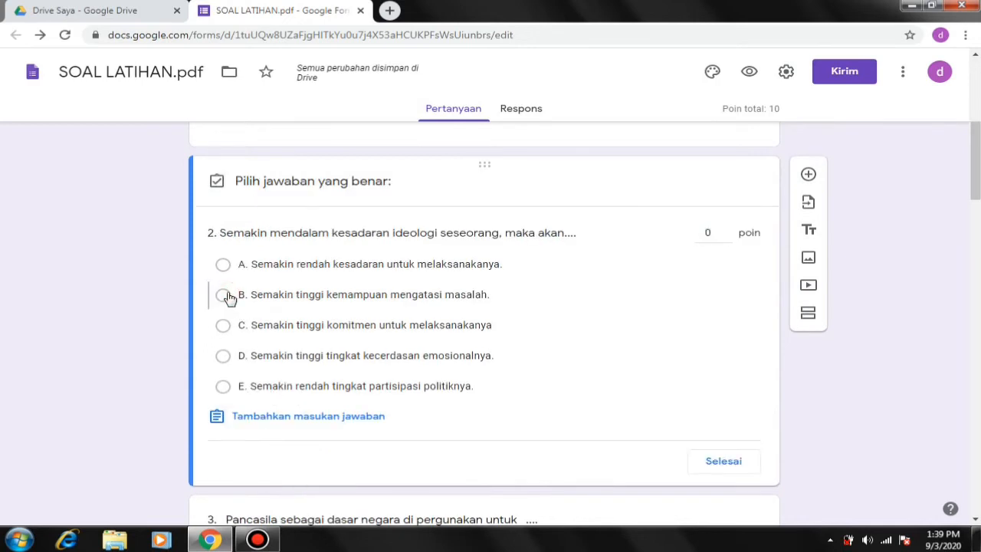
- Assign 10 points to question 2 and make it required
left_click(714, 232)
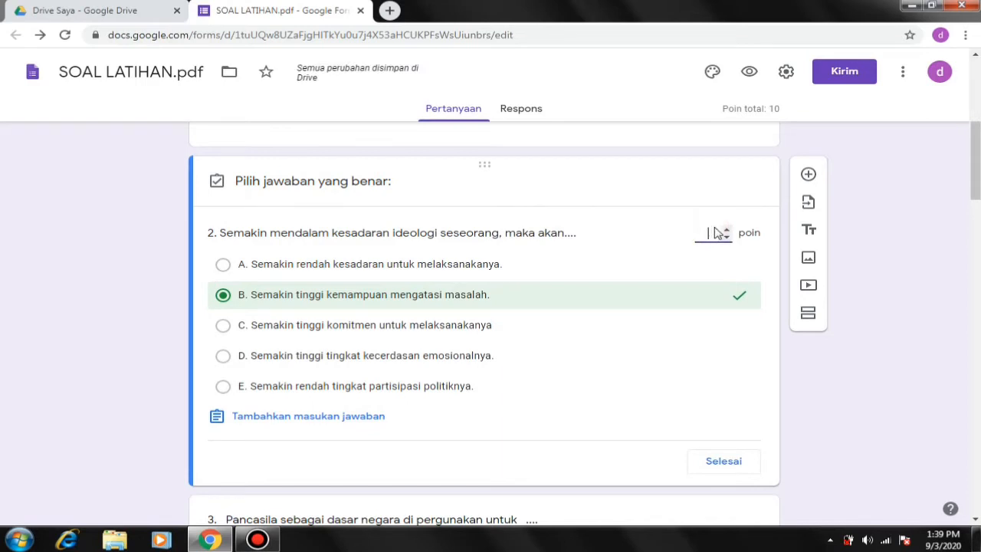
left_click(725, 462)
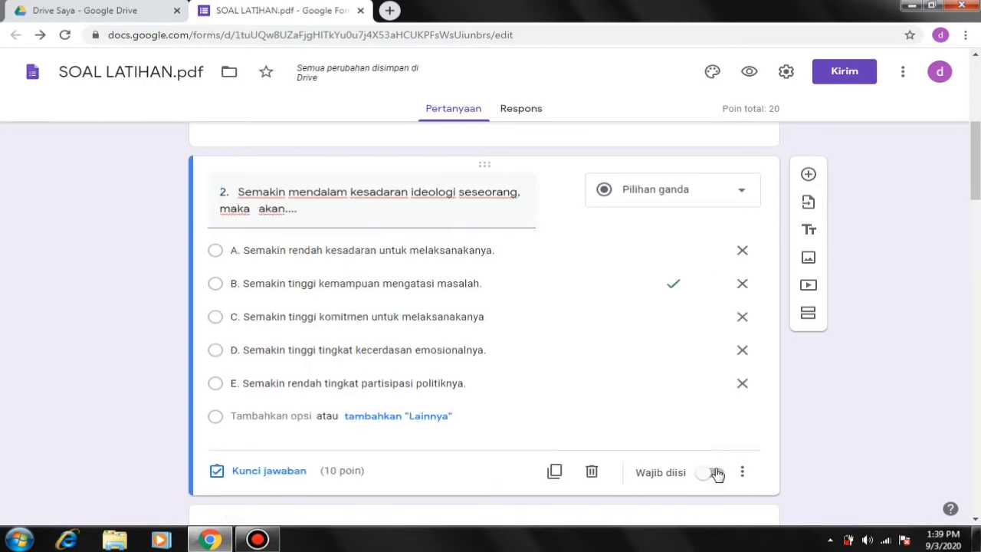
left_click(715, 472)
- Mark "E. Dasar membuat peraturan perundang - undangan." as the correct answer in question 3's answer key
scroll(715, 474, "down", 1)
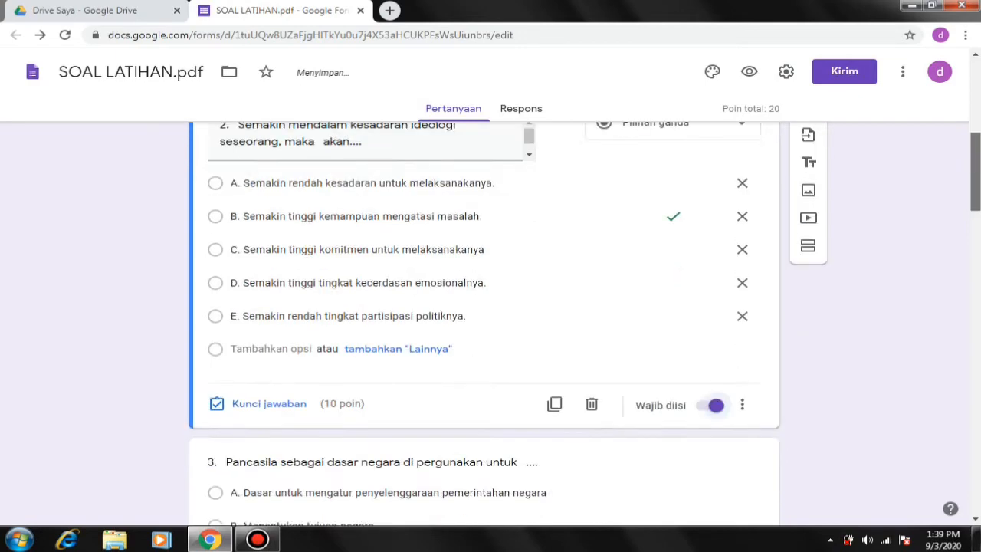
scroll(386, 163, "down", 4)
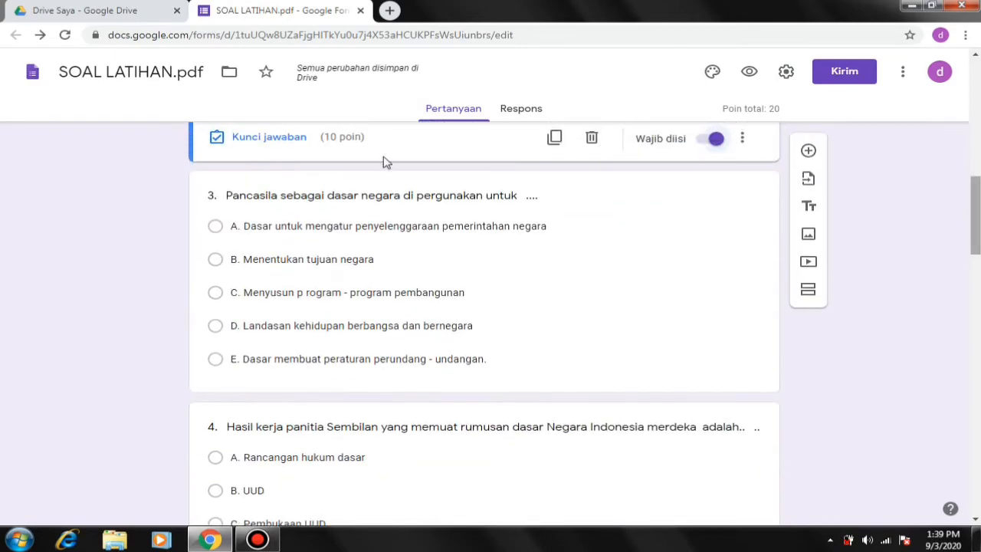
left_click(364, 208)
left_click(271, 373)
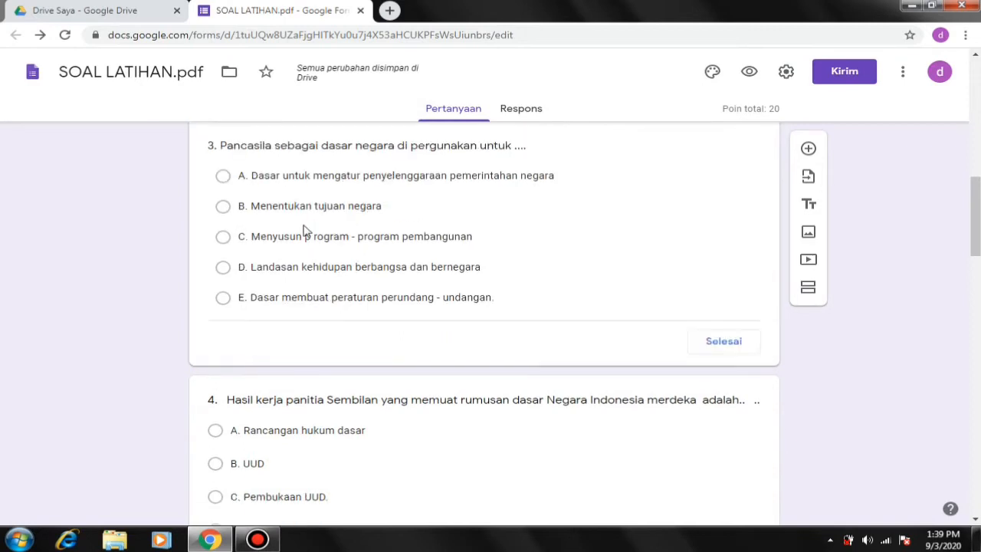
left_click(222, 301)
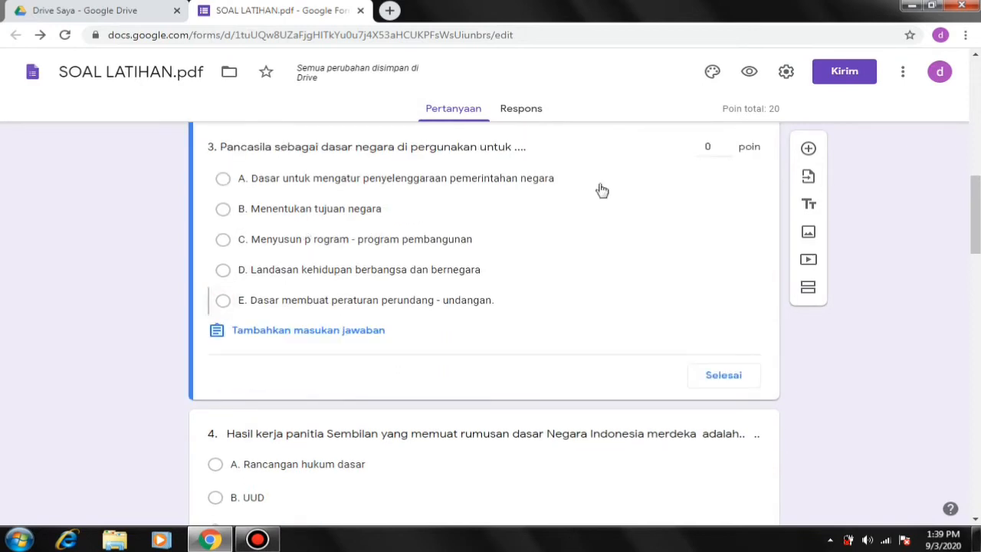
- Give question 3 a value of 10 points and make it required
left_click(716, 146)
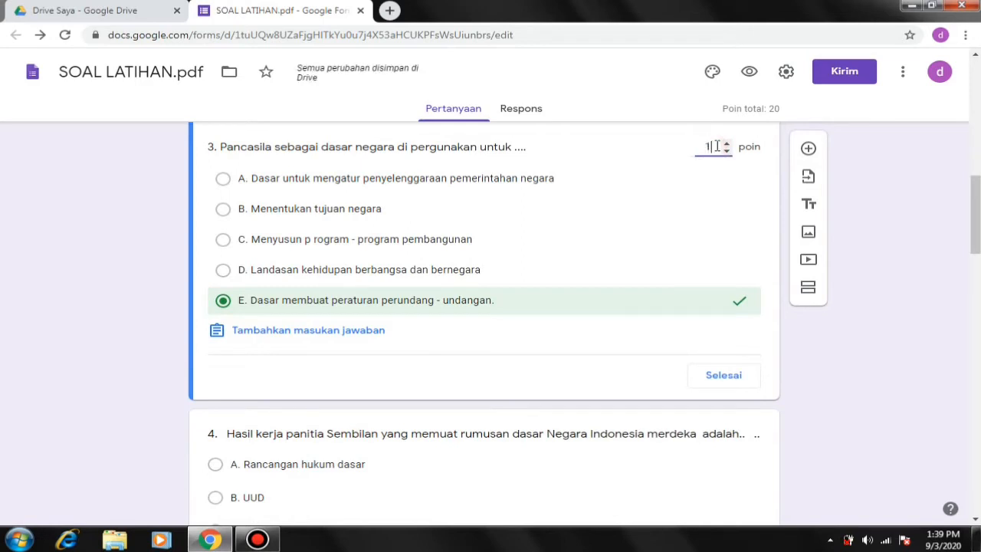
type("10")
left_click(733, 377)
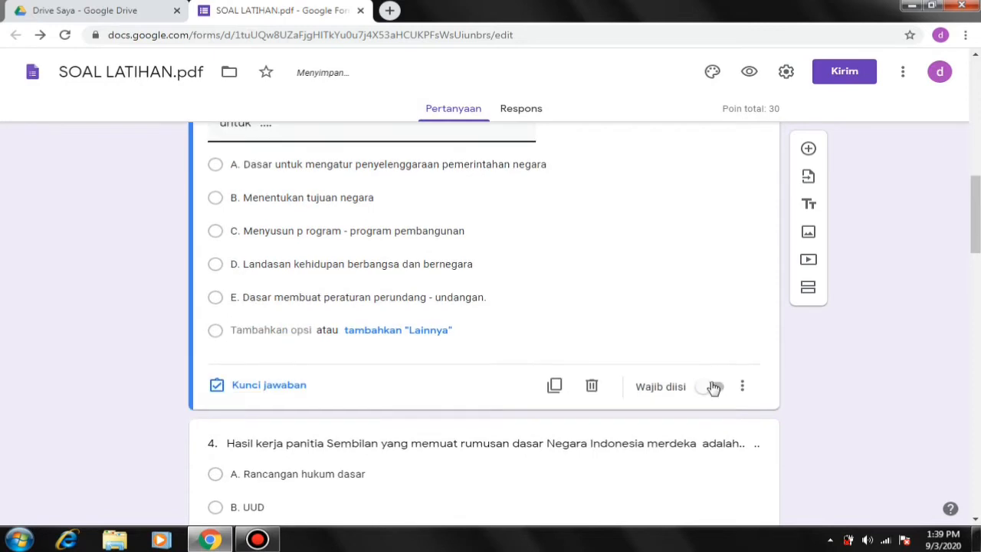
left_click(713, 387)
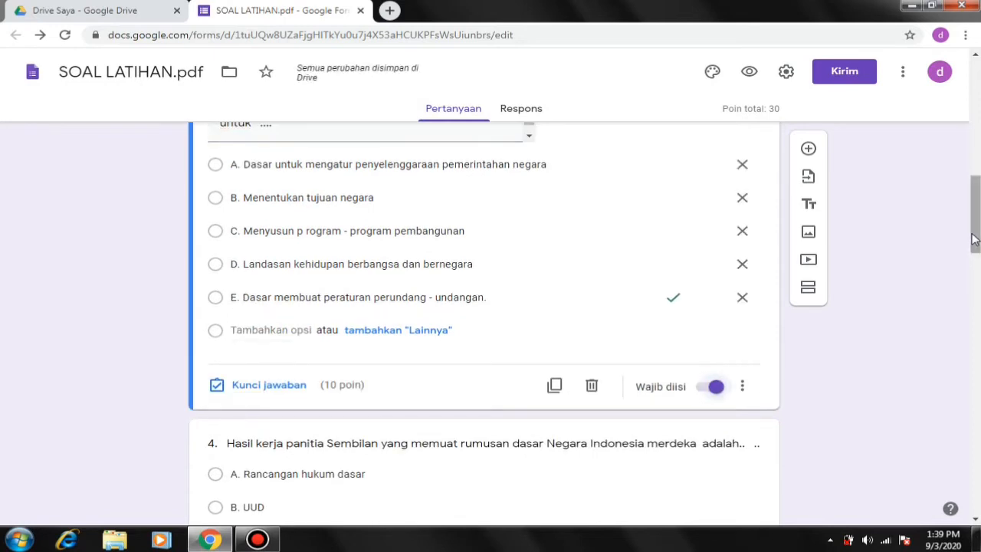
- Mark "A. Rancangan hukum dasar" as the correct answer in question 4's answer key
scroll(972, 246, "up", 1)
left_click_drag(972, 261, 976, 281)
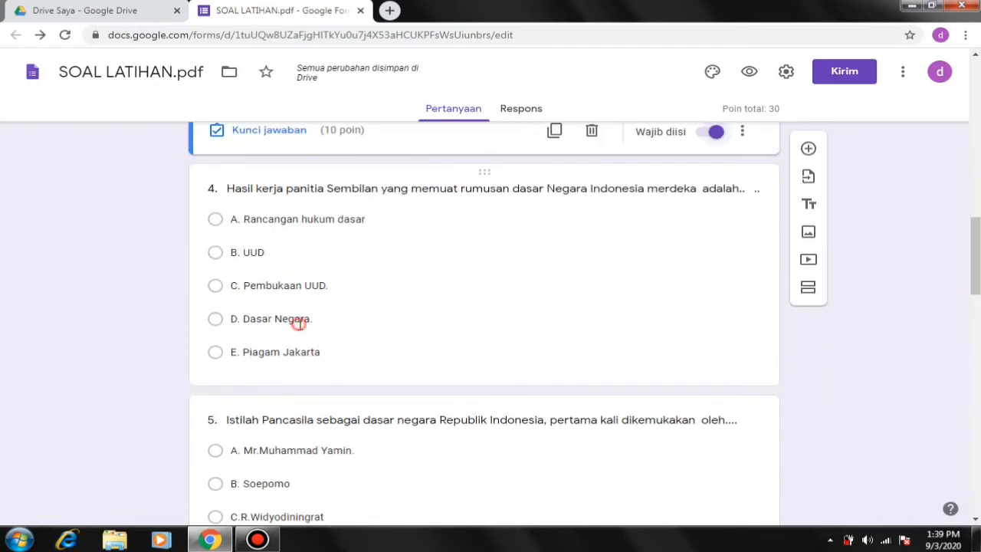
left_click(272, 318)
left_click(260, 449)
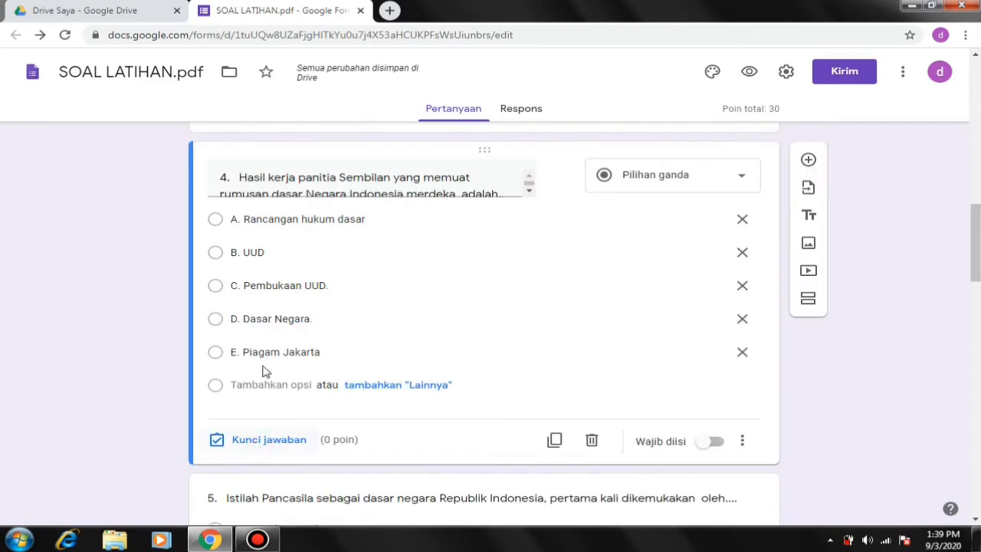
left_click(228, 265)
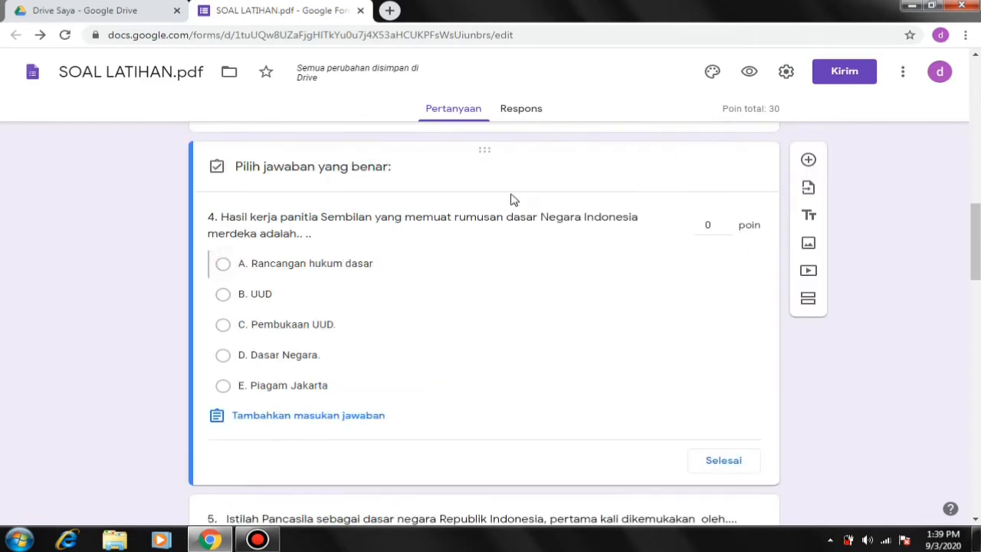
- Assign 10 points to question 4 and make it required
left_click(711, 225)
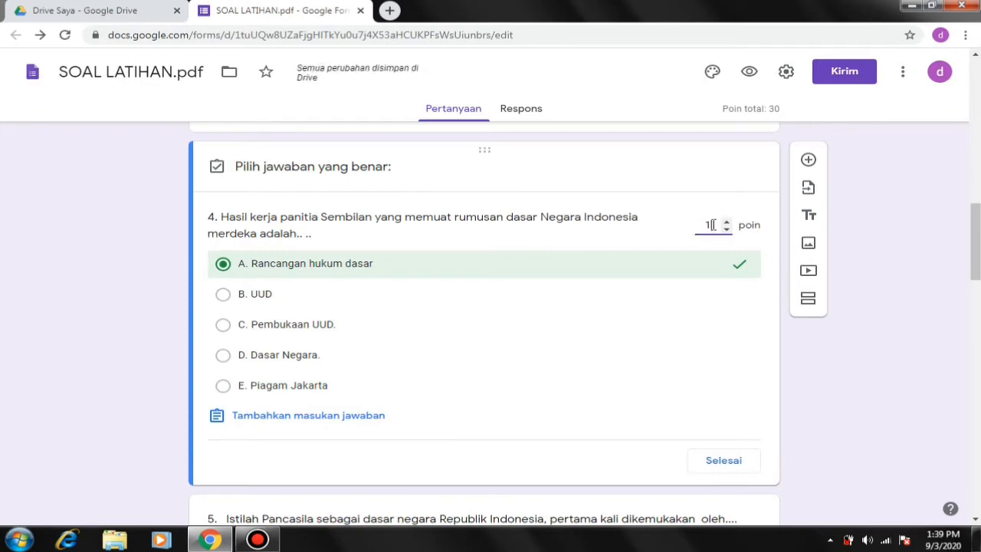
left_click(734, 470)
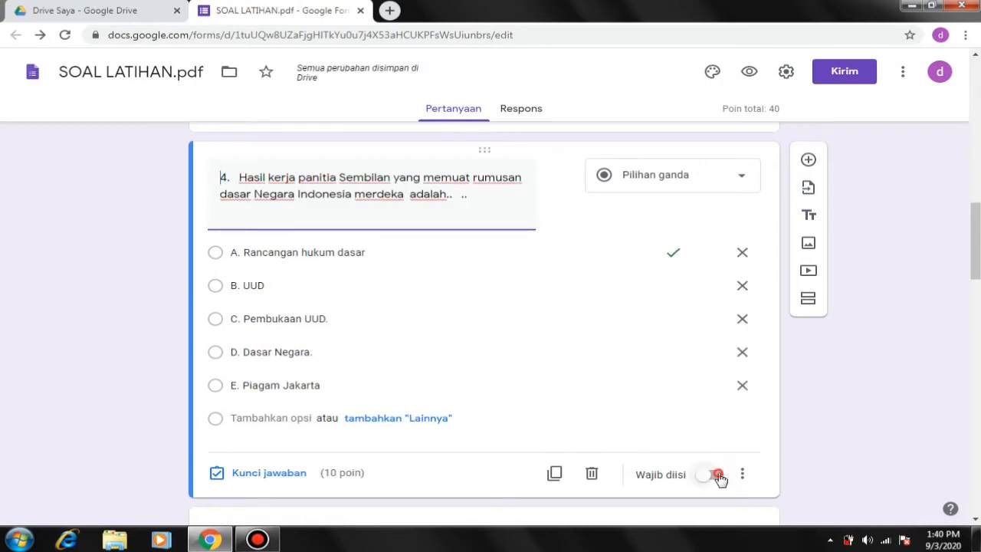
left_click(714, 475)
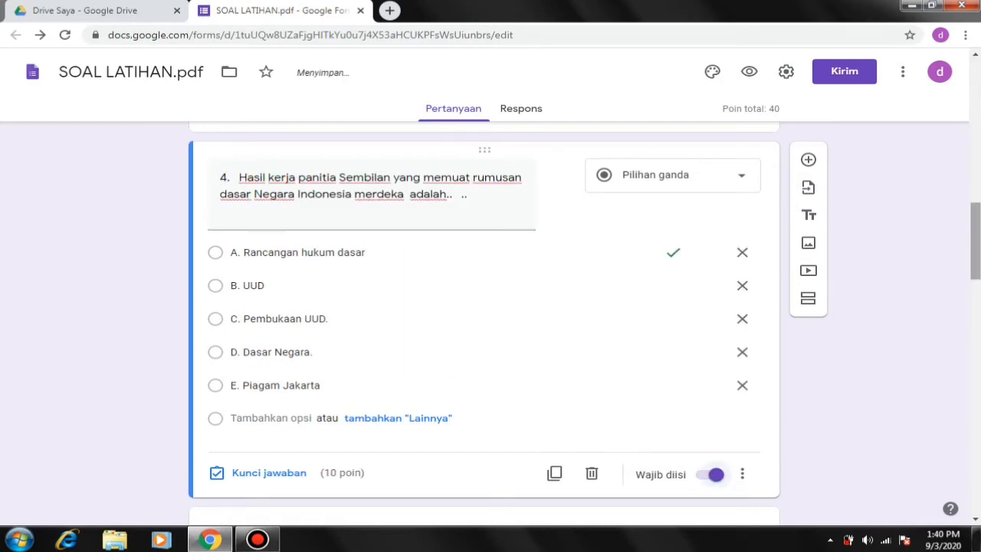
- Mark "E. Moch. Hatta" as the correct answer in question 5's answer key
scroll(971, 242, "down", 1)
scroll(342, 265, "down", 4)
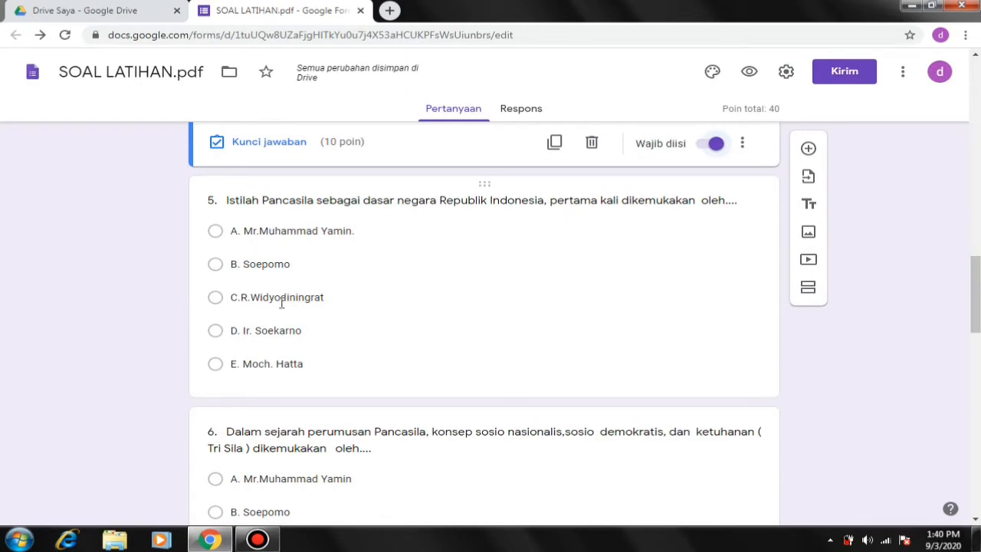
left_click(364, 293)
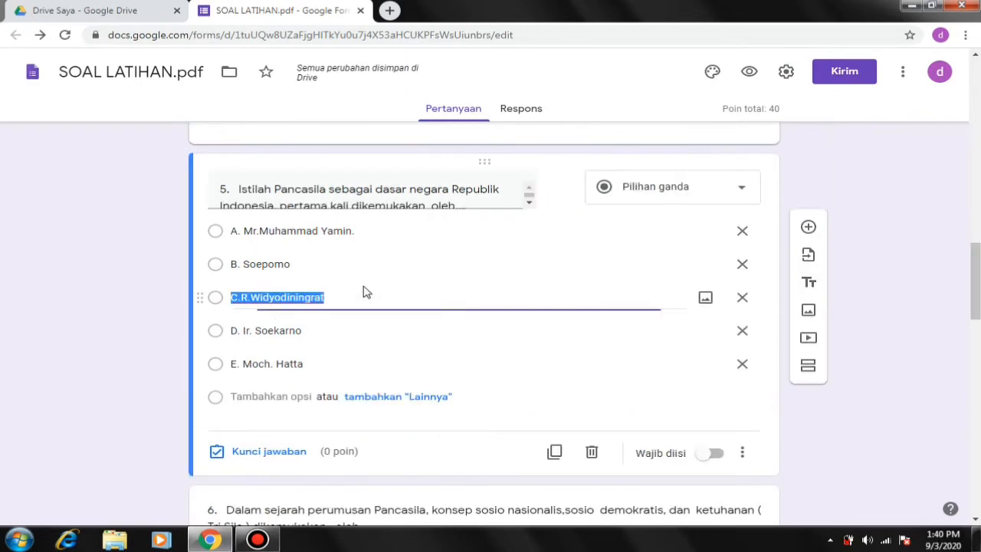
left_click(259, 451)
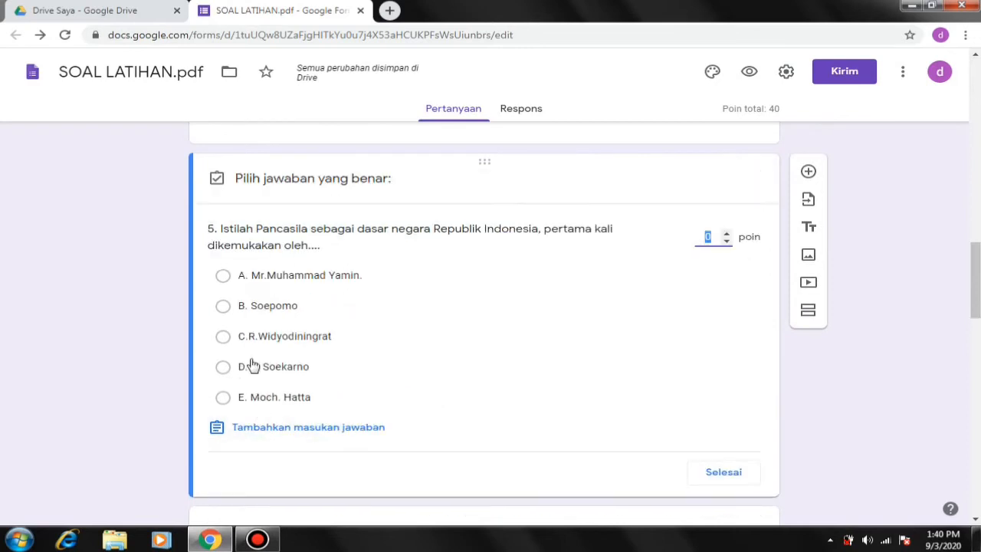
left_click(223, 397)
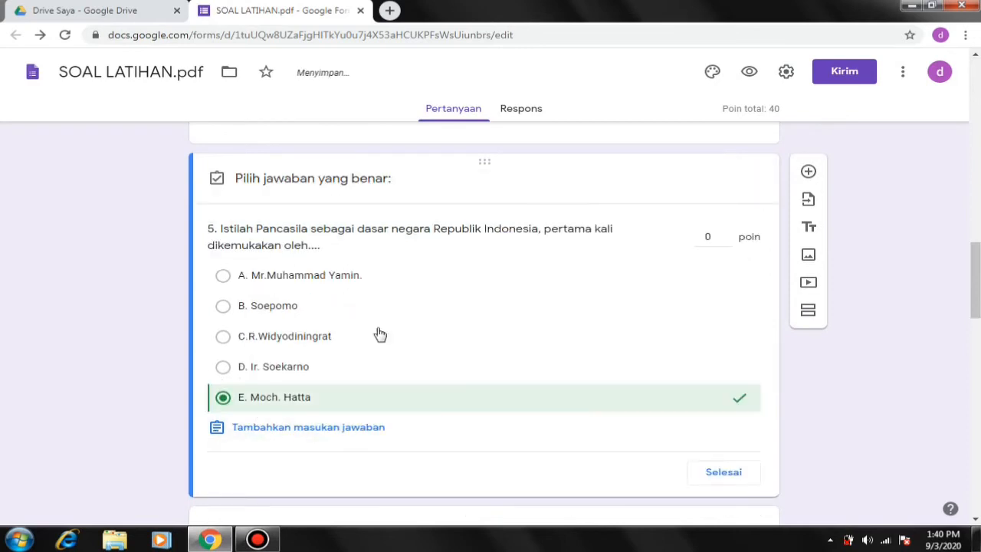
- Set question 5's value to 10 points and make the question required
left_click(712, 237)
key("BackSpace")
type("10")
left_click(724, 475)
left_click(724, 475)
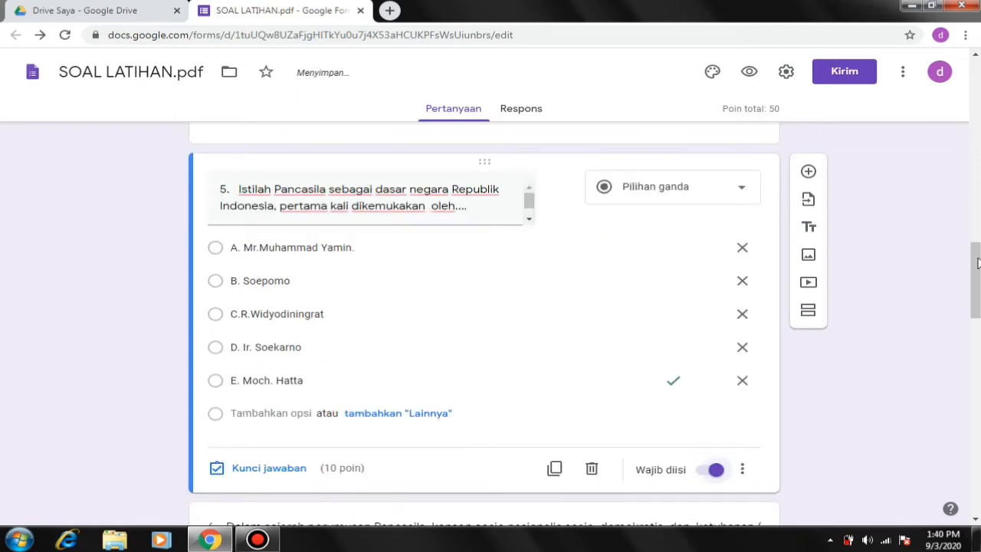
- Choose "A. Mr.Muhammad Yamin" as the correct answer in question 6's answer key
left_click_drag(976, 264, 977, 338)
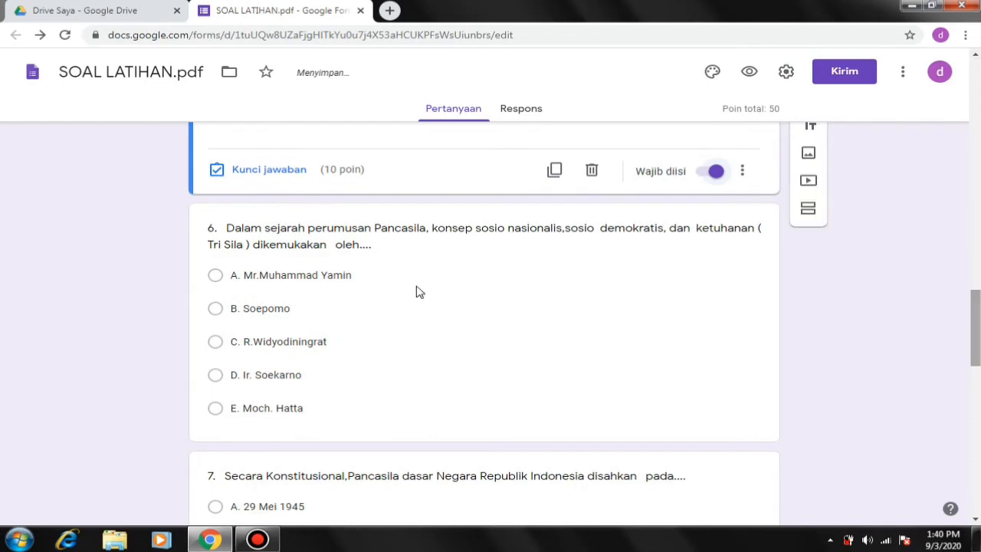
left_click(365, 324)
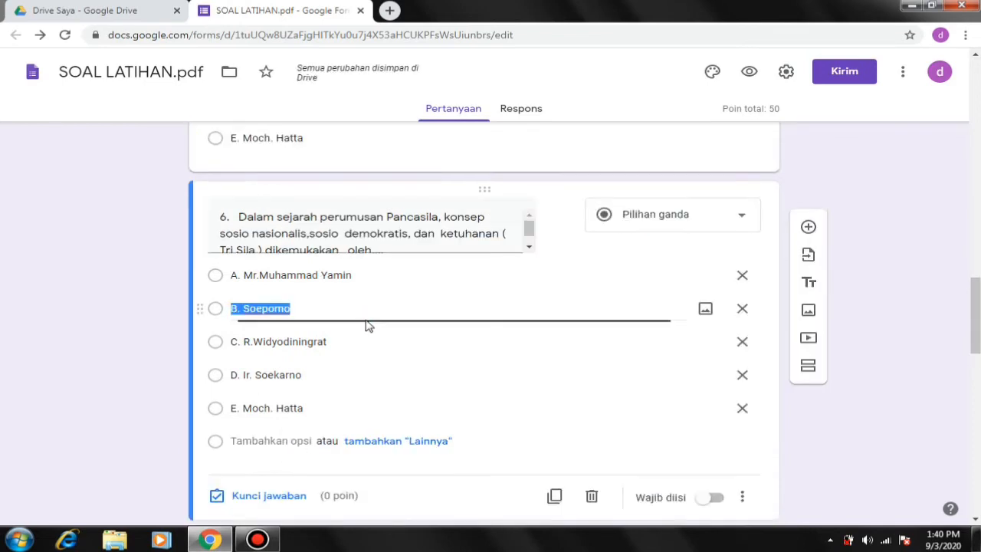
left_click(281, 498)
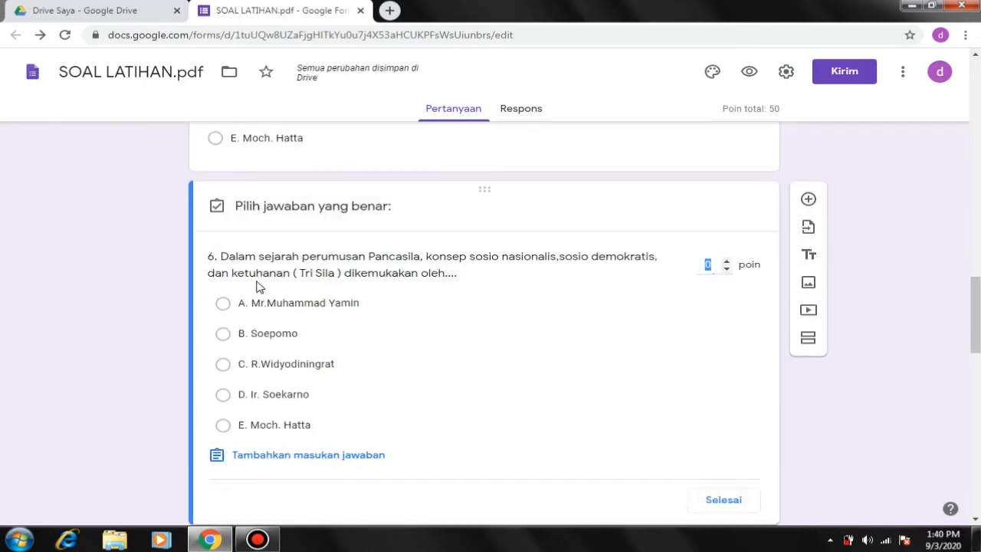
left_click(224, 302)
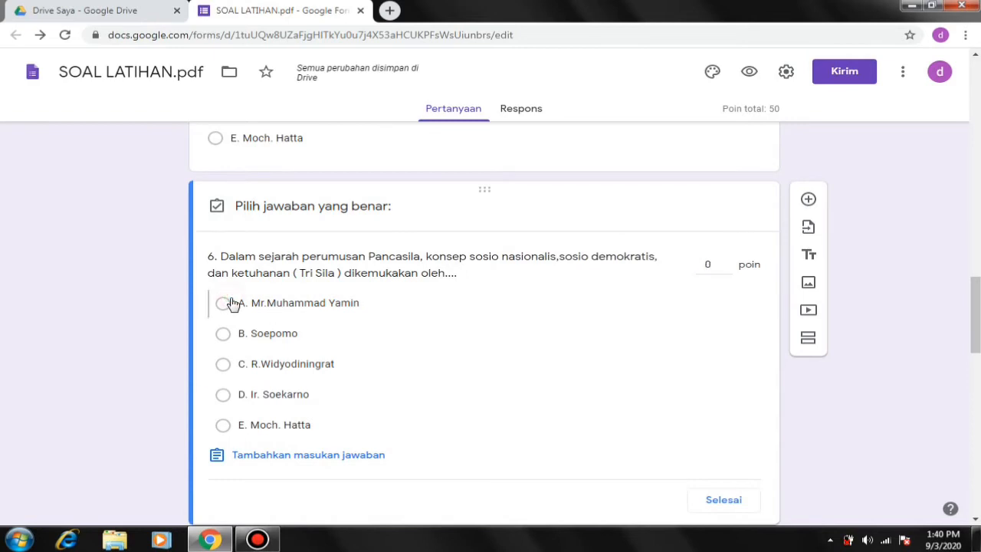
- Give question 6 a value of 10 points and make it required
left_click(716, 271)
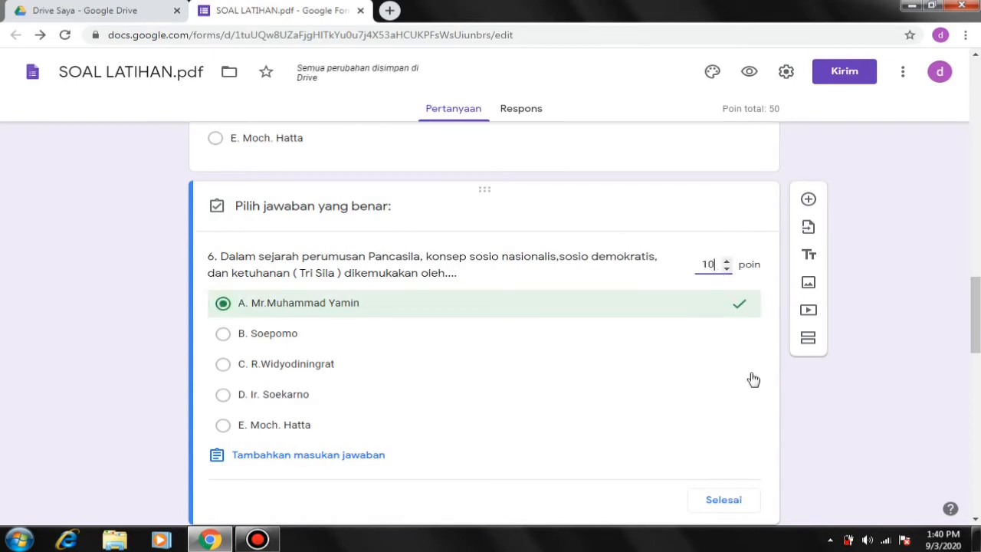
left_click(731, 501)
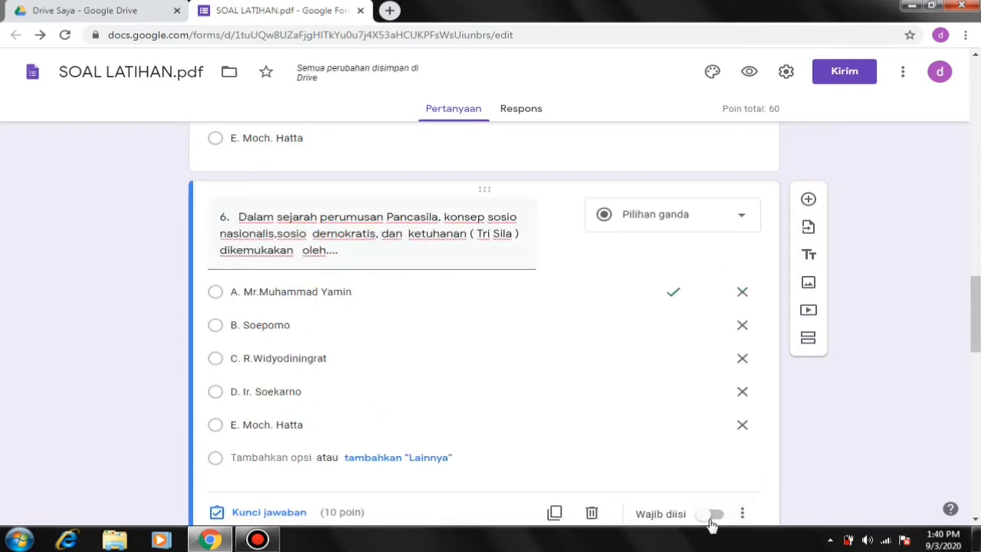
left_click(710, 520)
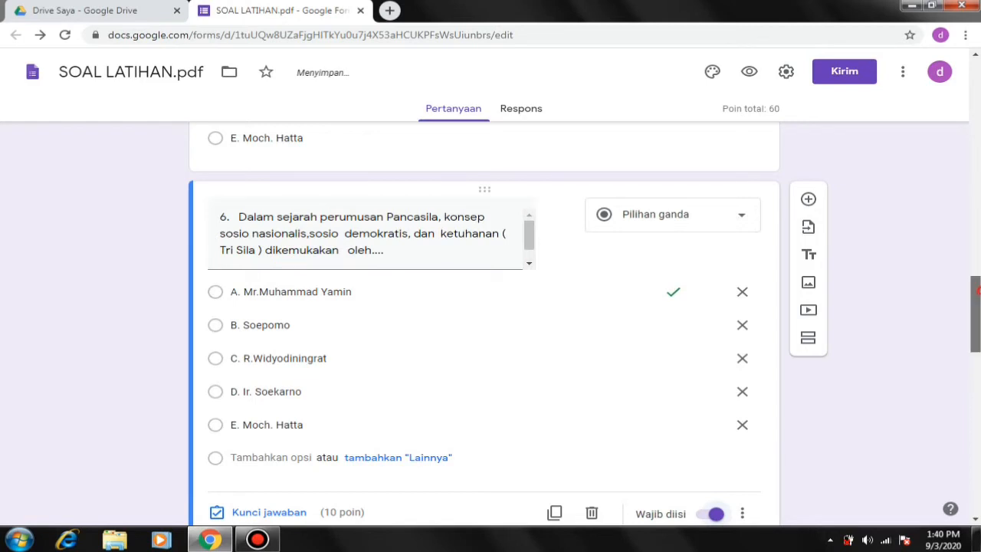
- Mark "C. 22 Juni 1945" as the correct answer in question 7's answer key
scroll(974, 314, "down", 3)
scroll(613, 292, "down", 1)
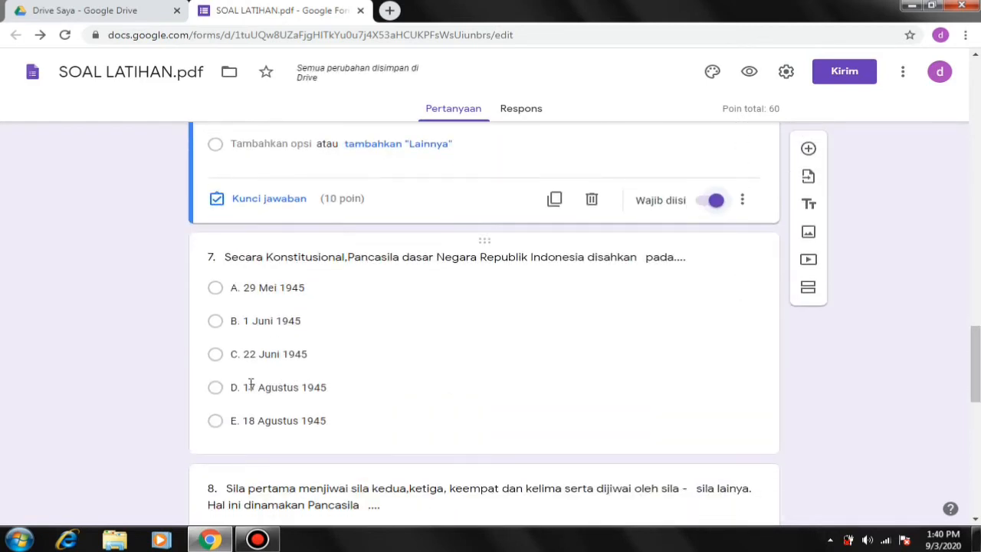
left_click(215, 421)
left_click(340, 349)
left_click(277, 508)
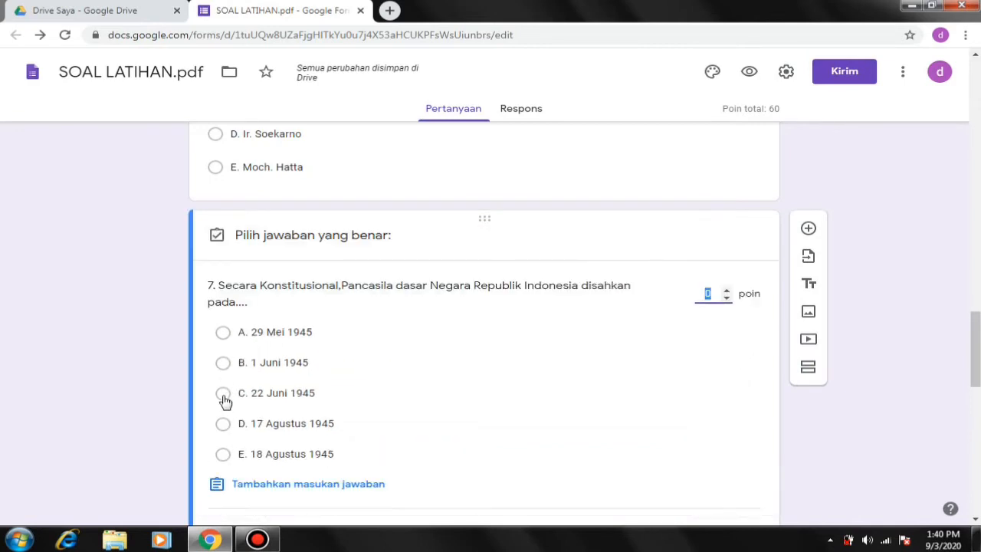
left_click(223, 394)
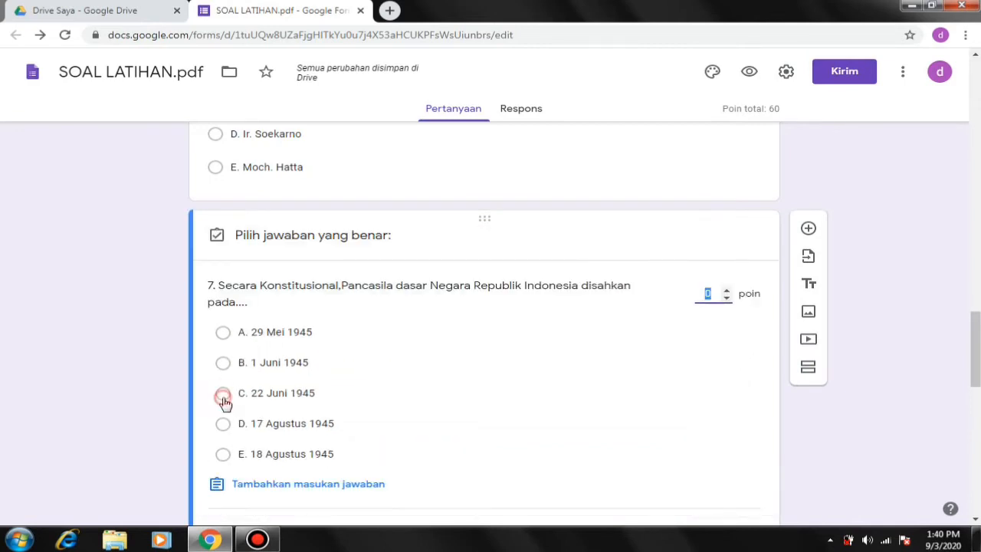
- Assign 10 points to question 7 and make it required
left_click(711, 294)
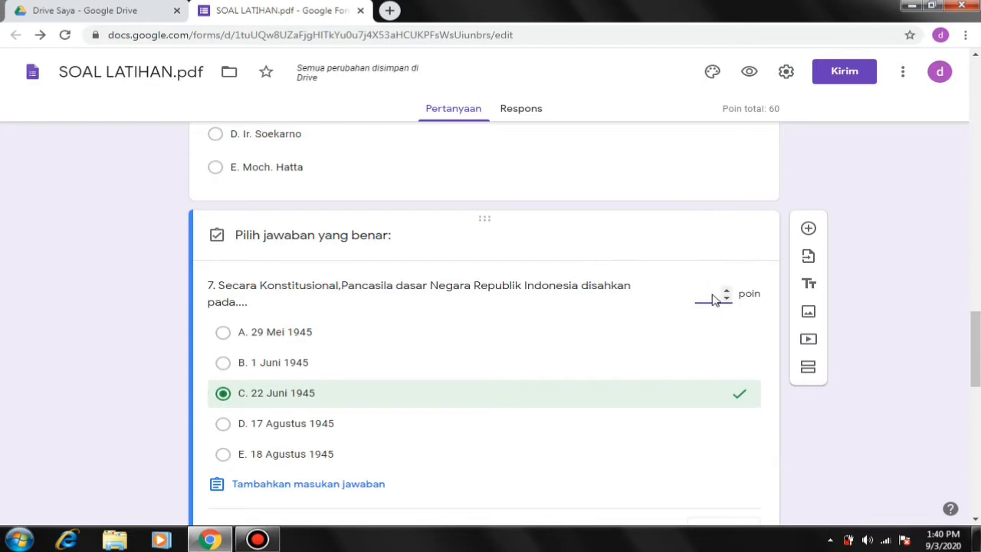
type("10")
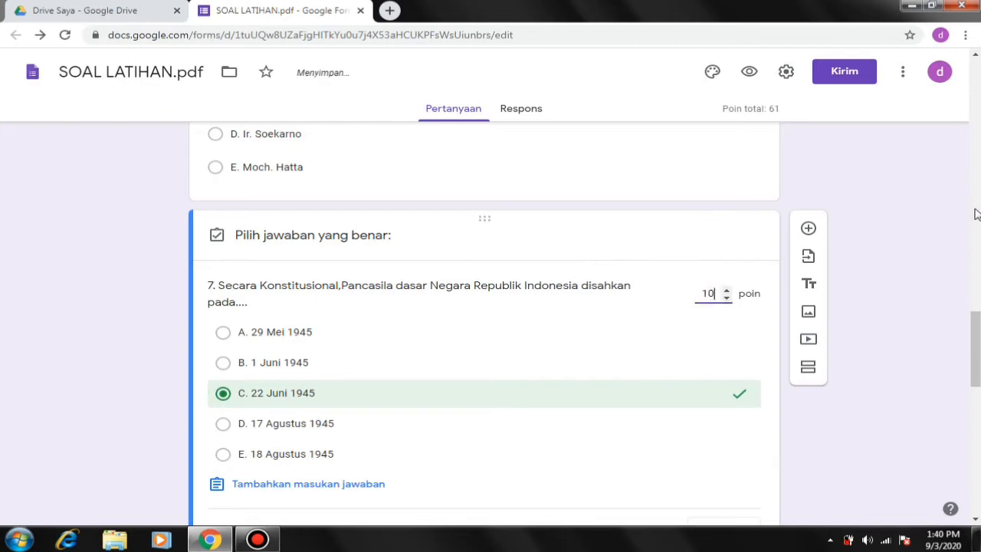
left_click_drag(975, 371, 974, 392)
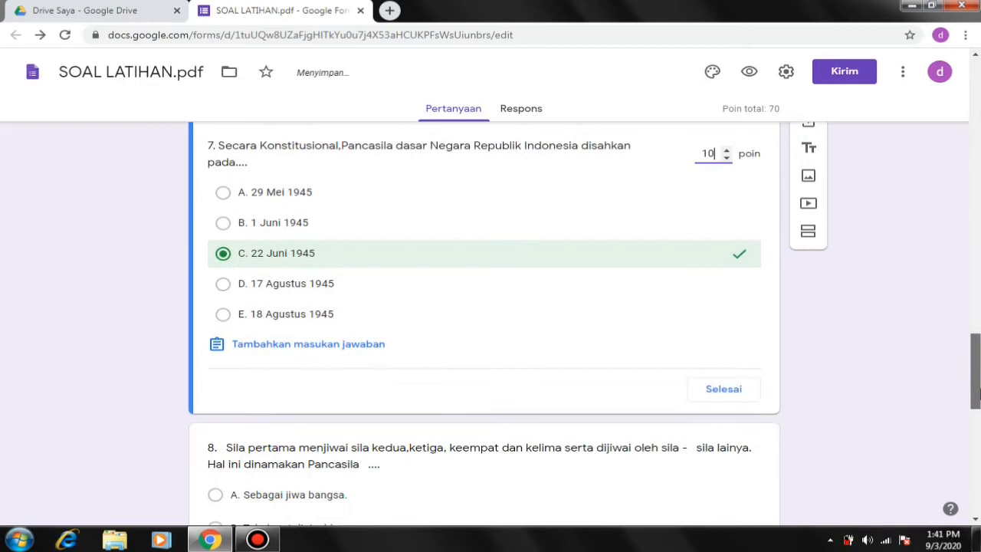
left_click(733, 395)
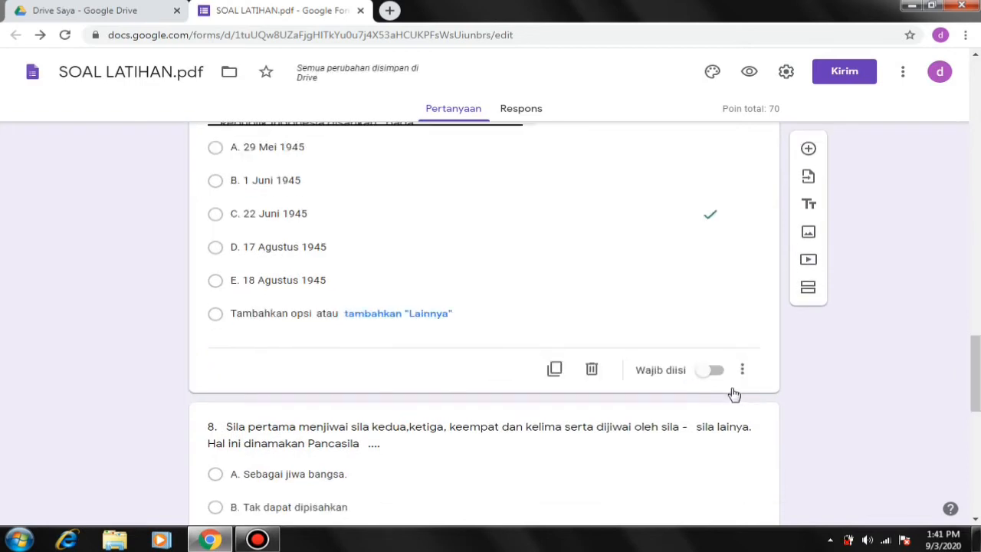
left_click(720, 386)
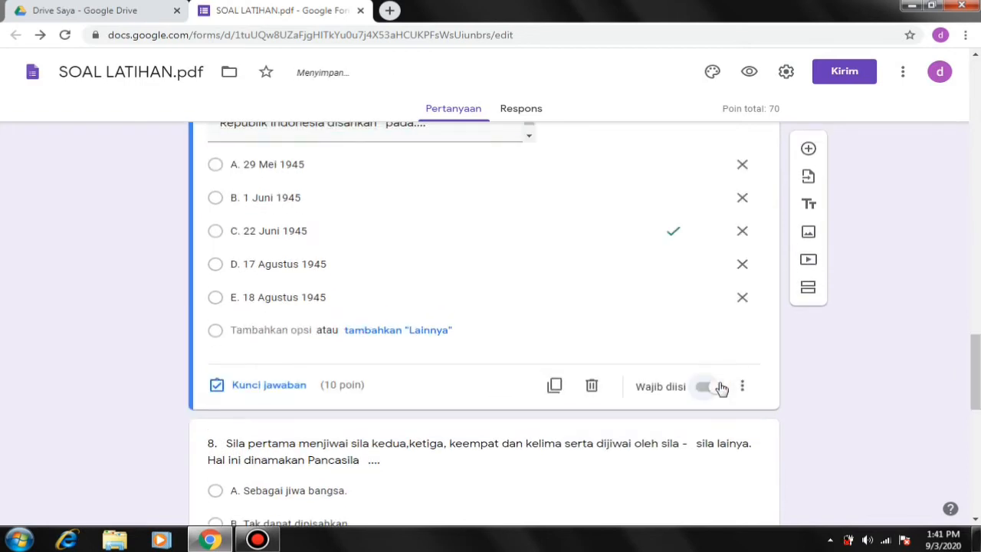
- Mark "C. Sebagai Pandangan Hidup Bangsa" as the correct answer in question 8's answer key
left_click_drag(977, 360, 978, 400)
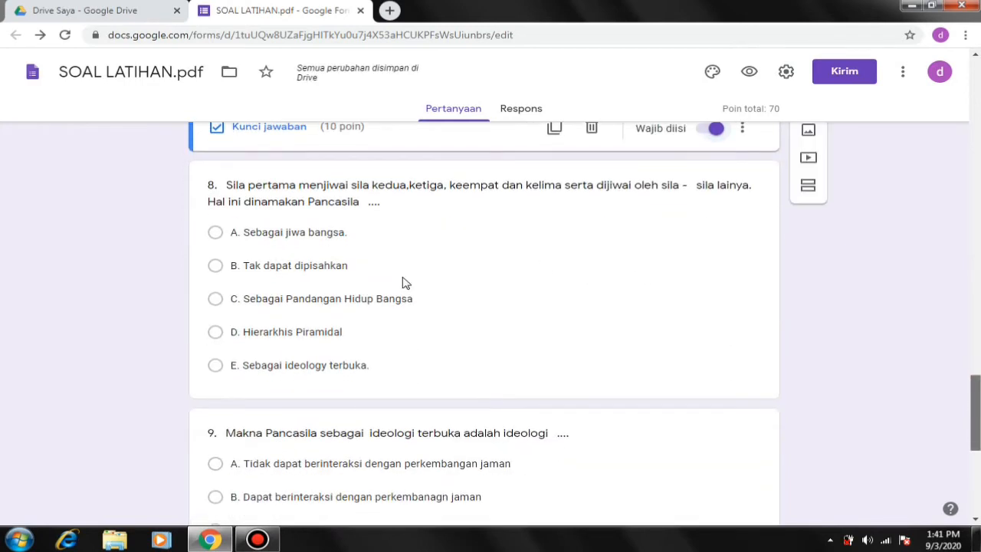
left_click(405, 282)
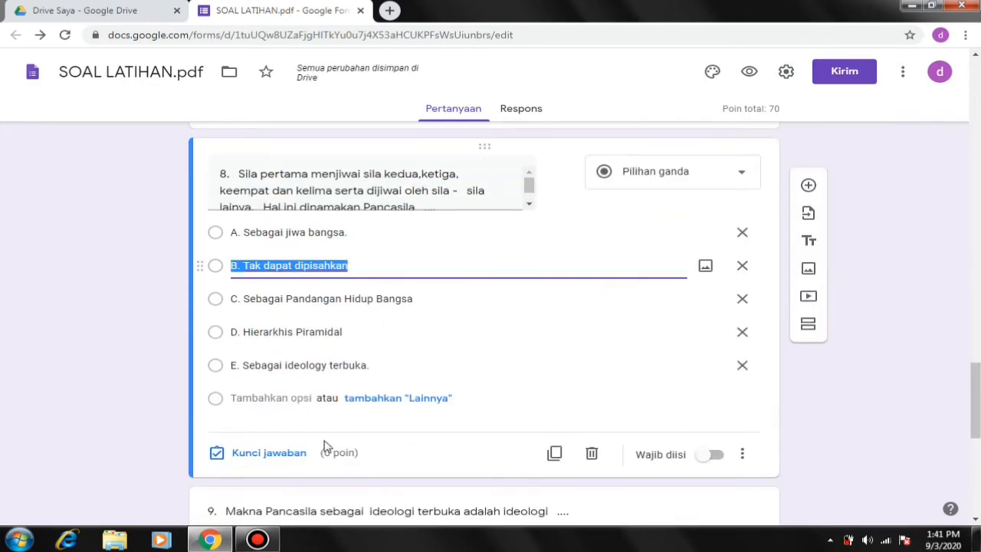
left_click(280, 452)
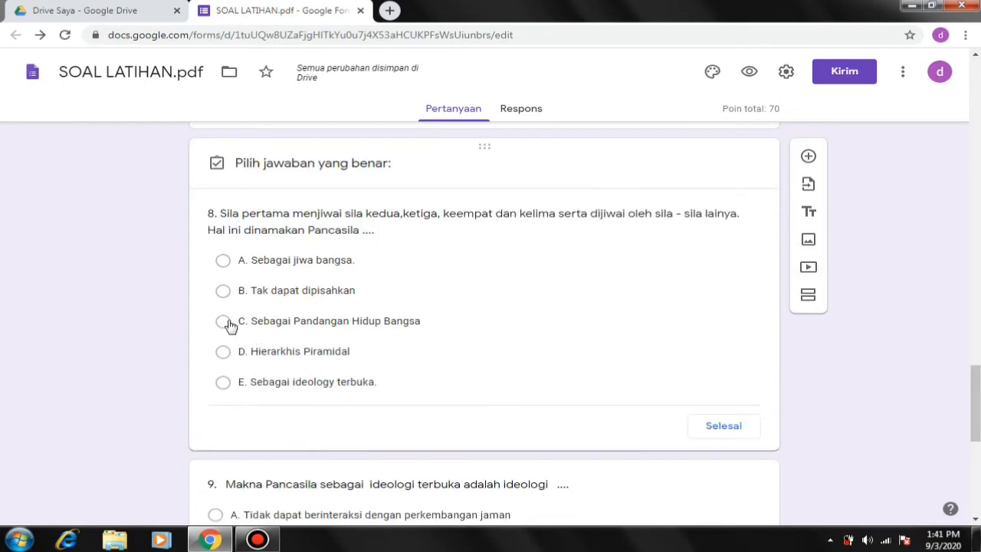
left_click(223, 321)
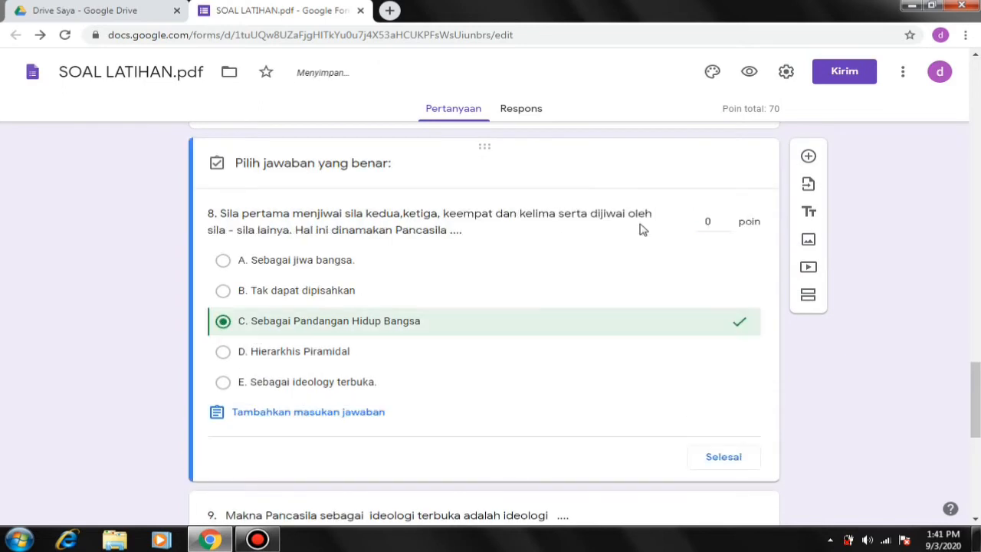
- Set question 8's value to 10 points and make the question required
left_click(710, 221)
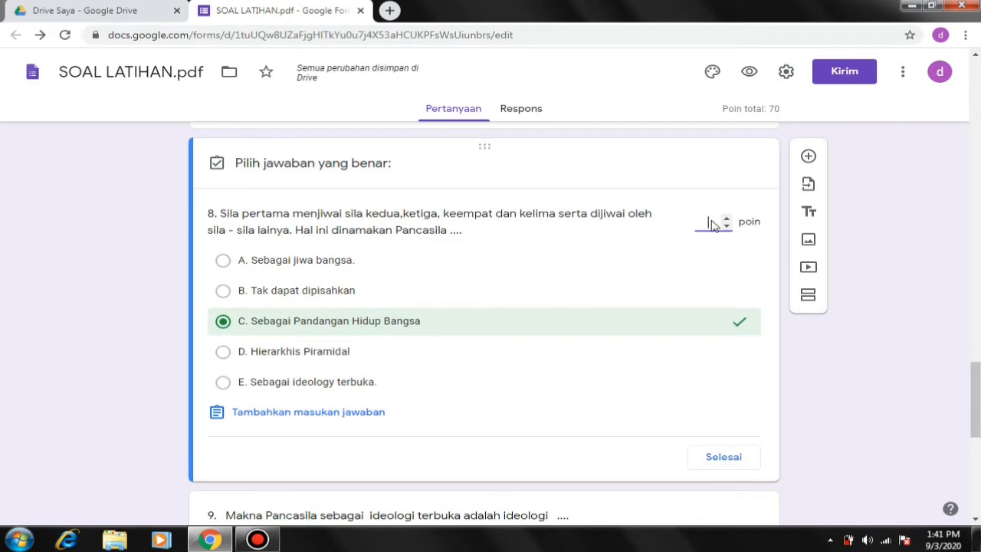
type("10")
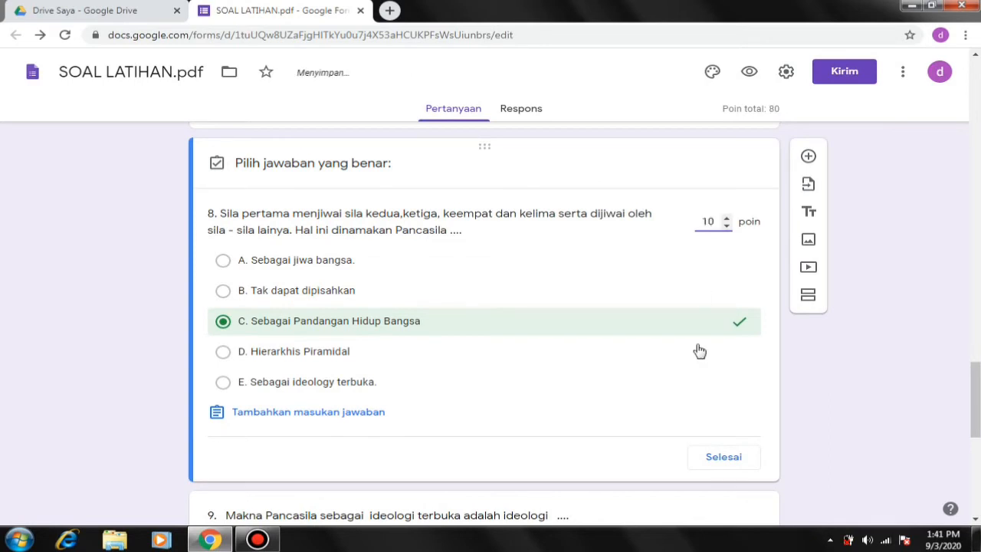
left_click(713, 461)
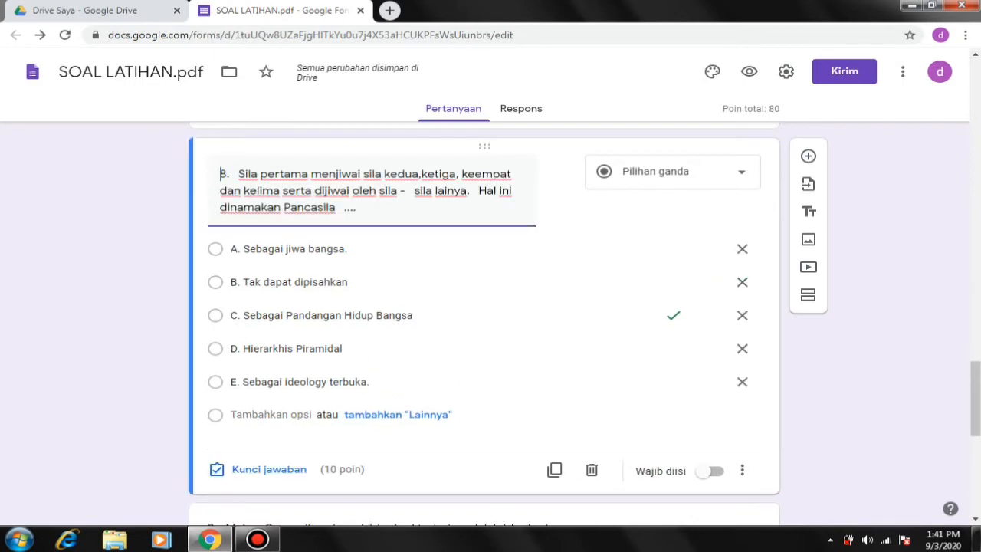
scroll(633, 331, "down", 4)
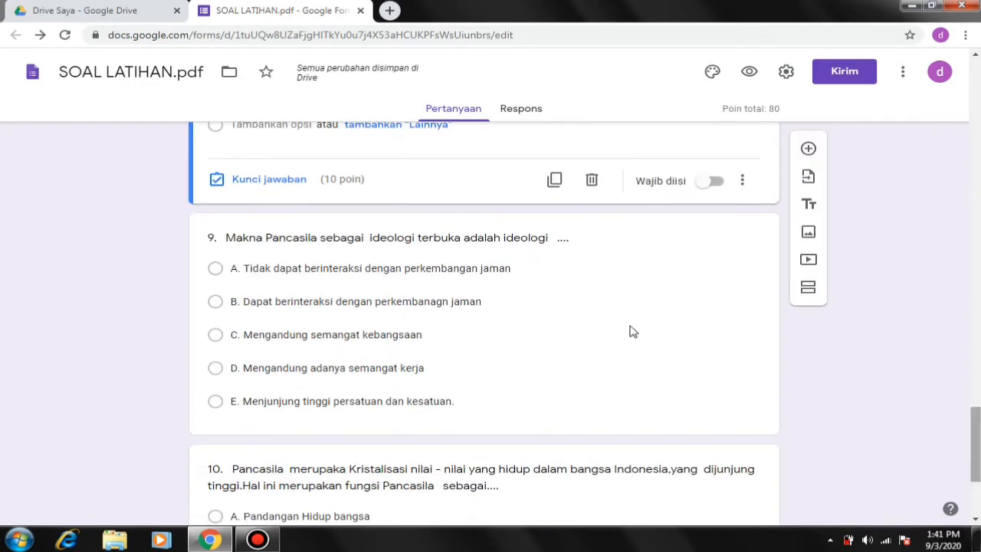
left_click(706, 184)
- Mark "A. Tidak dapat berinteraksi dengan perkembangan jaman" as the correct answer in question 9's answer key
left_click(377, 257)
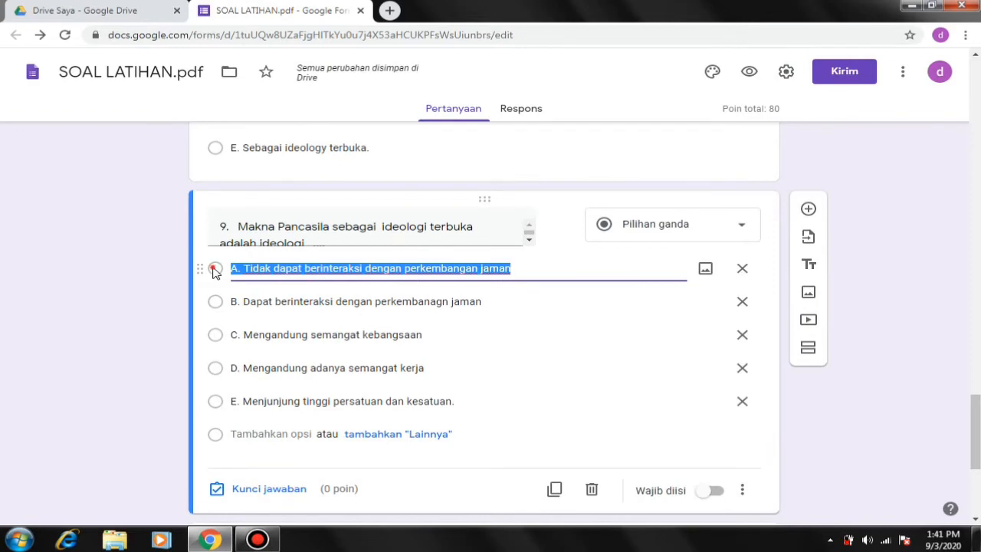
left_click(248, 491)
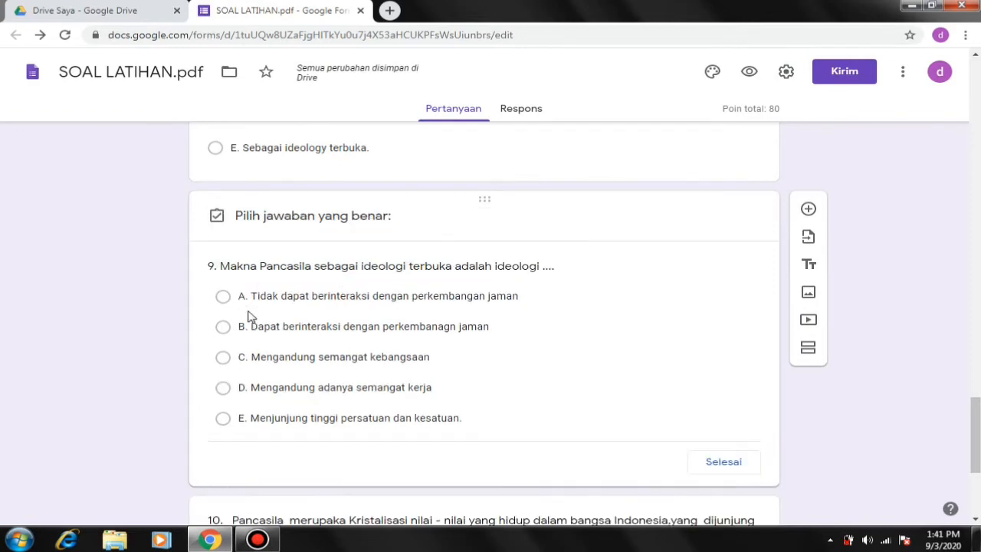
left_click(222, 296)
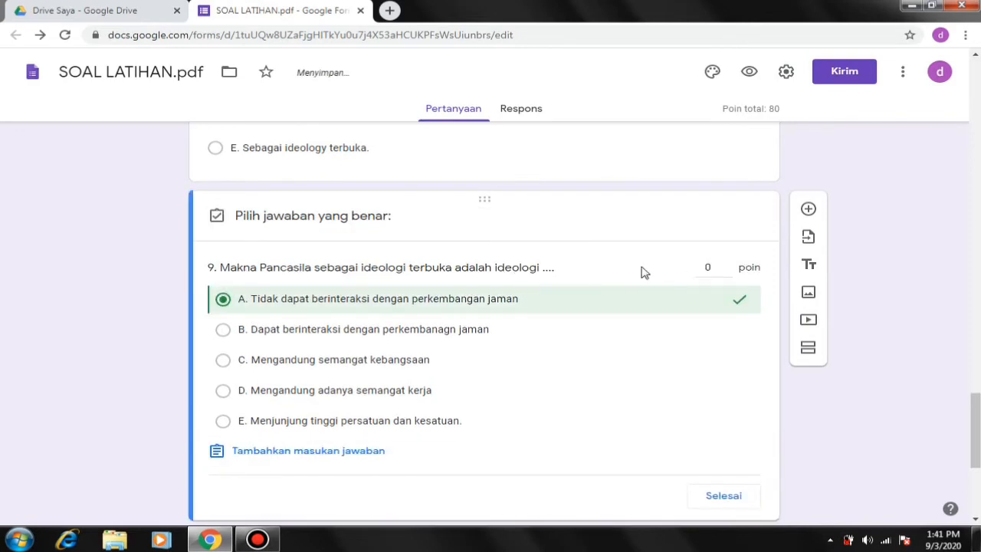
- Assign 10 points to question 9 and make answering it required
left_click(711, 268)
key("BackSpace")
type("10")
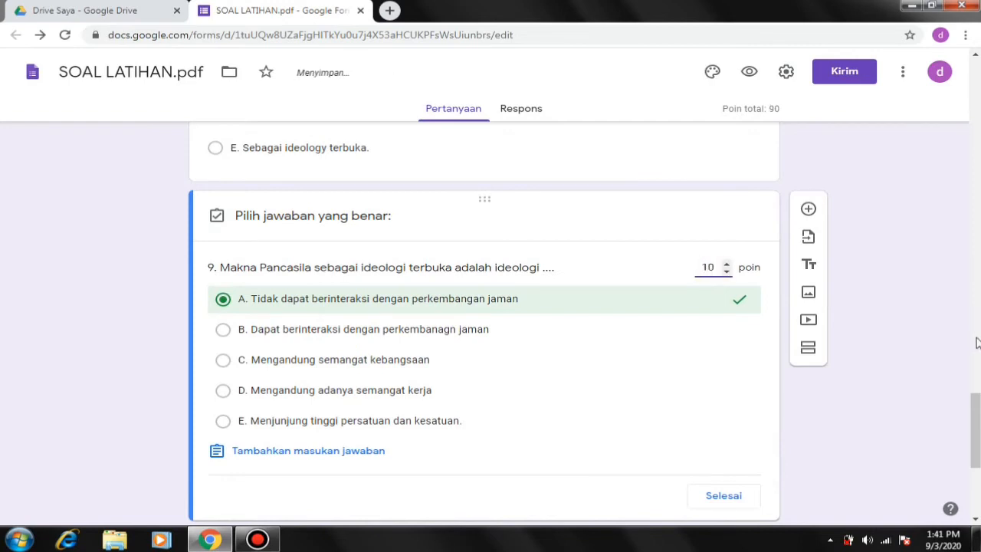
scroll(783, 359, "down", 3)
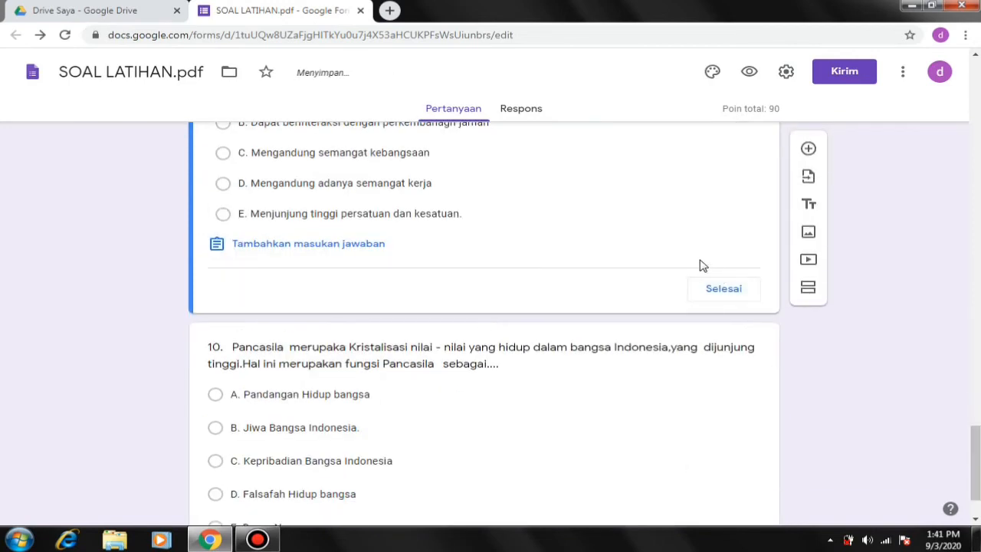
left_click(723, 290)
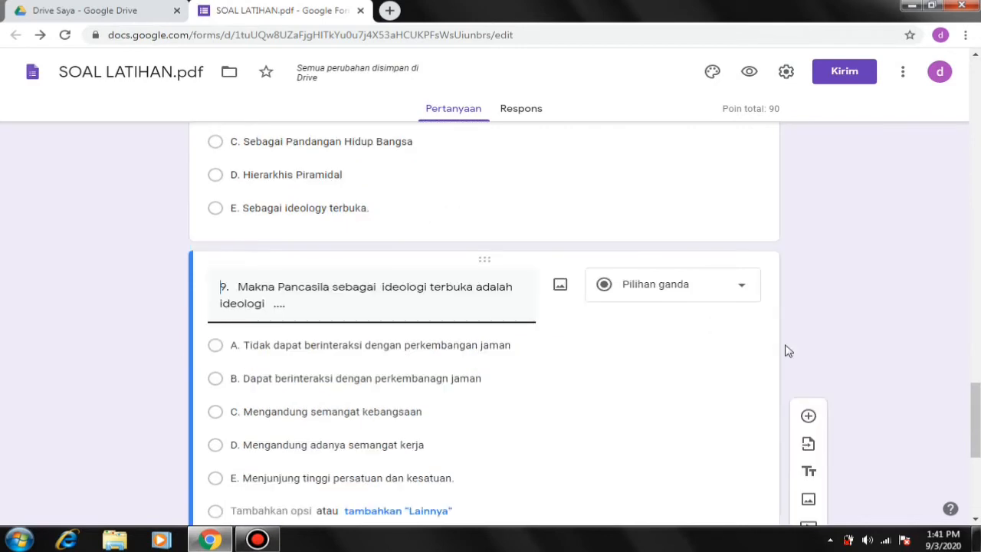
left_click_drag(974, 408, 977, 423)
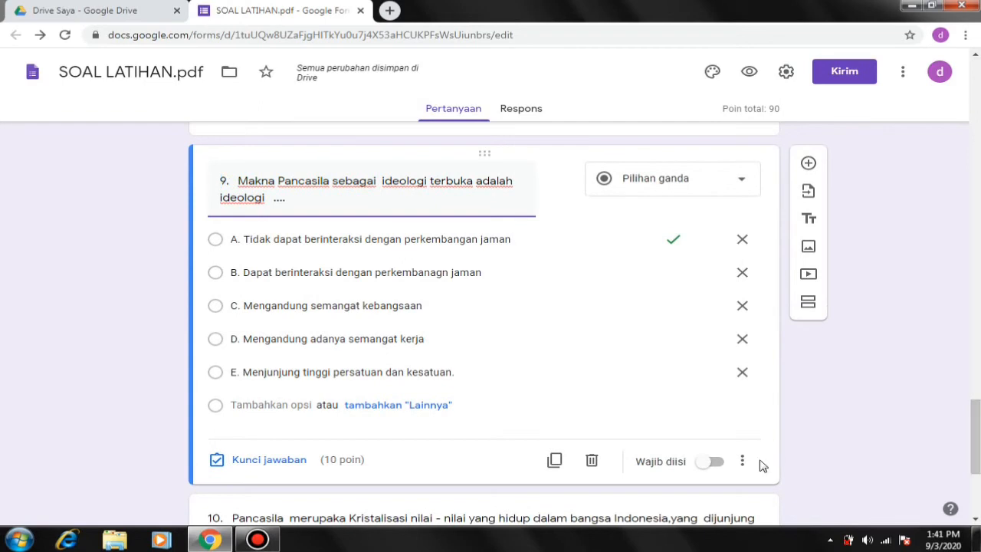
left_click(715, 462)
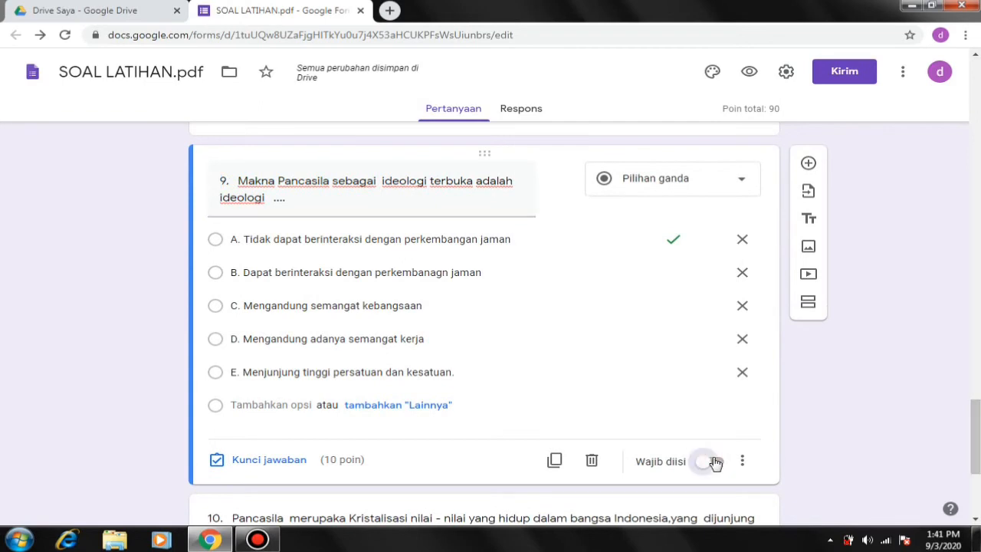
- Mark "E. Dasar Negara" as the correct answer in question 10's answer key
scroll(405, 359, "down", 2)
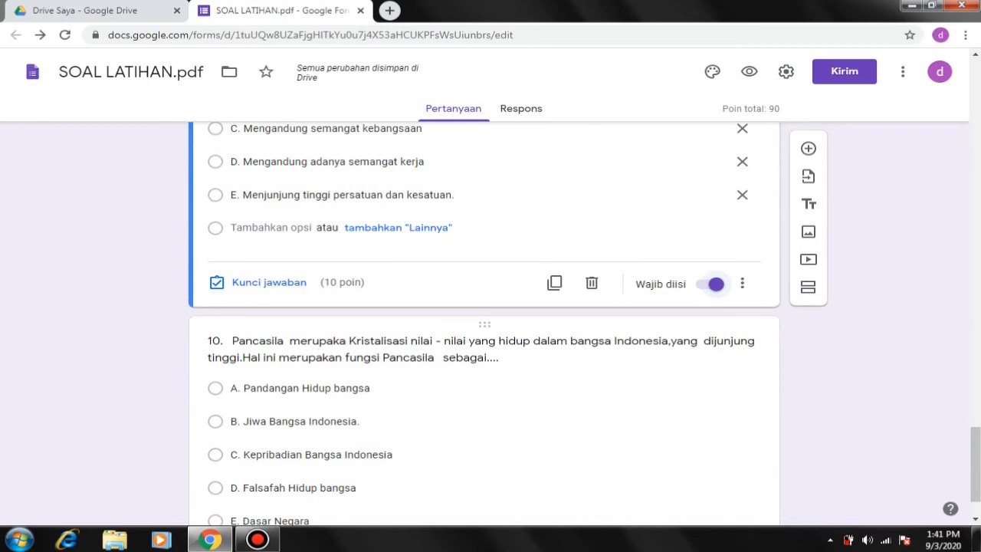
left_click_drag(977, 440, 977, 453)
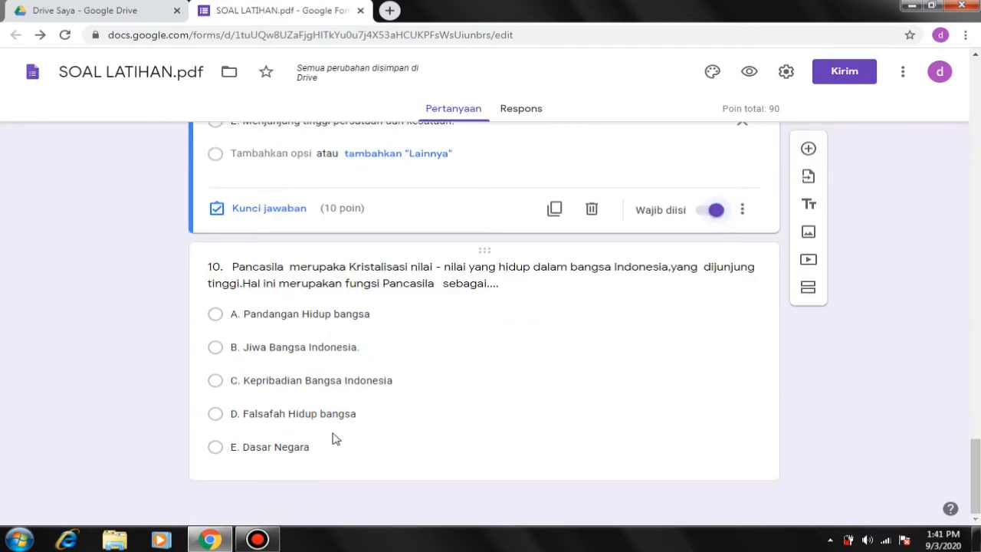
left_click(406, 329)
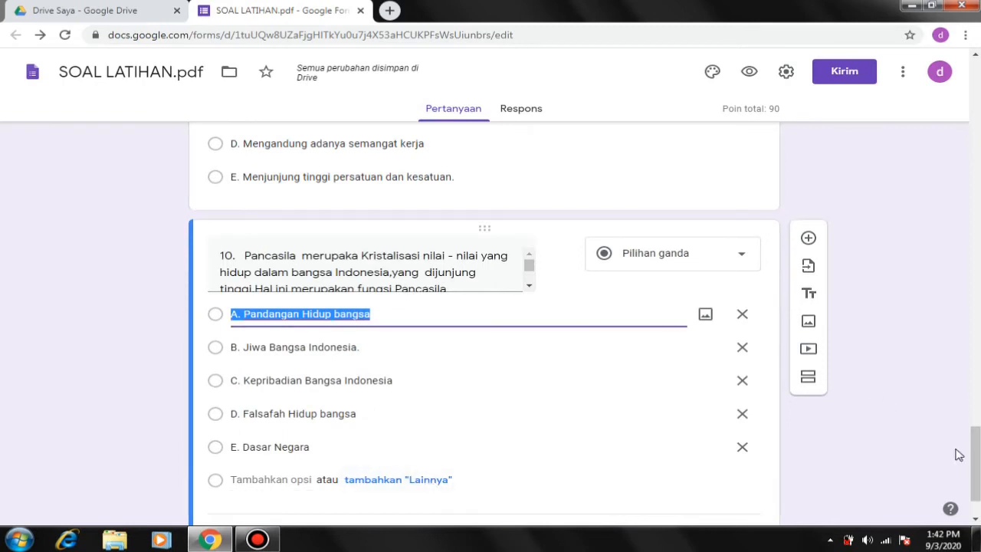
left_click_drag(975, 458, 975, 470)
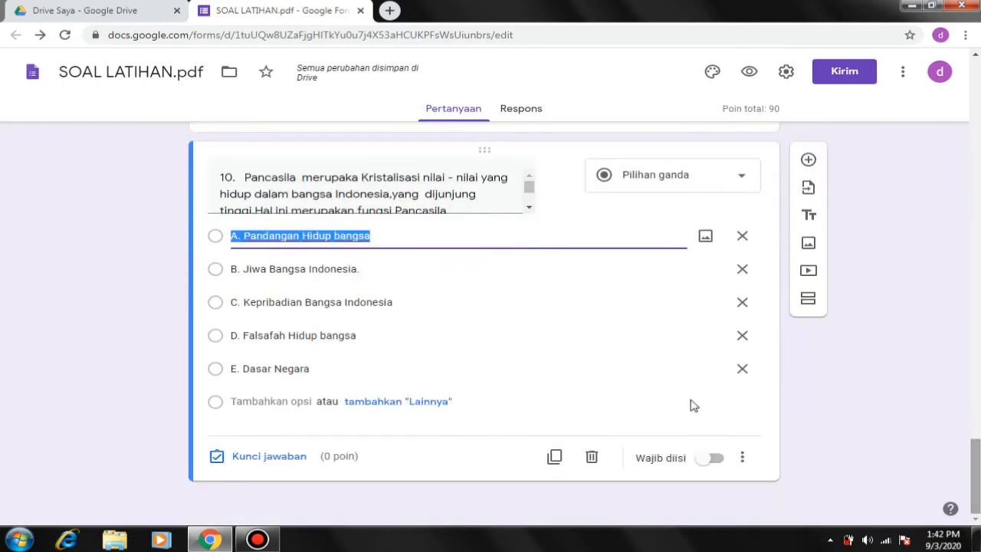
left_click(264, 455)
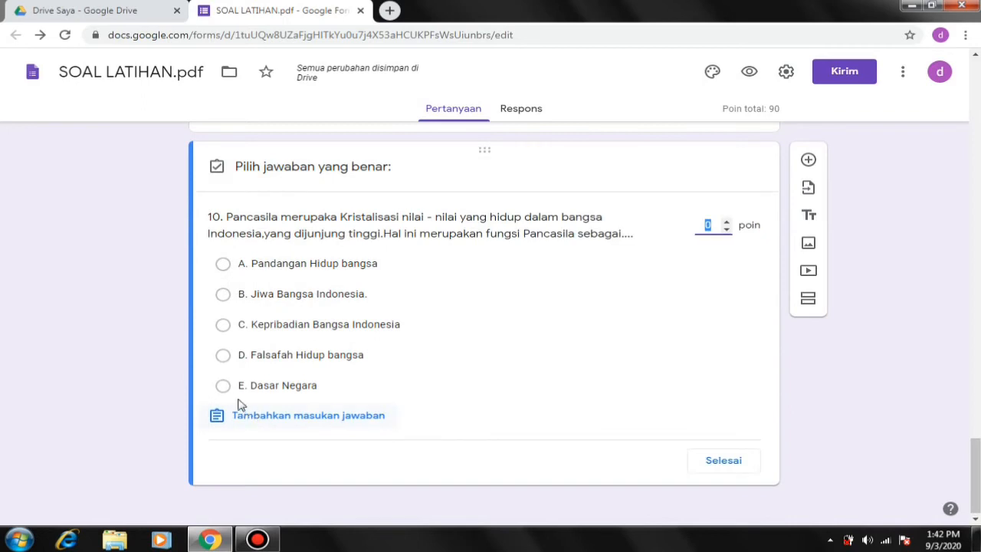
left_click(236, 398)
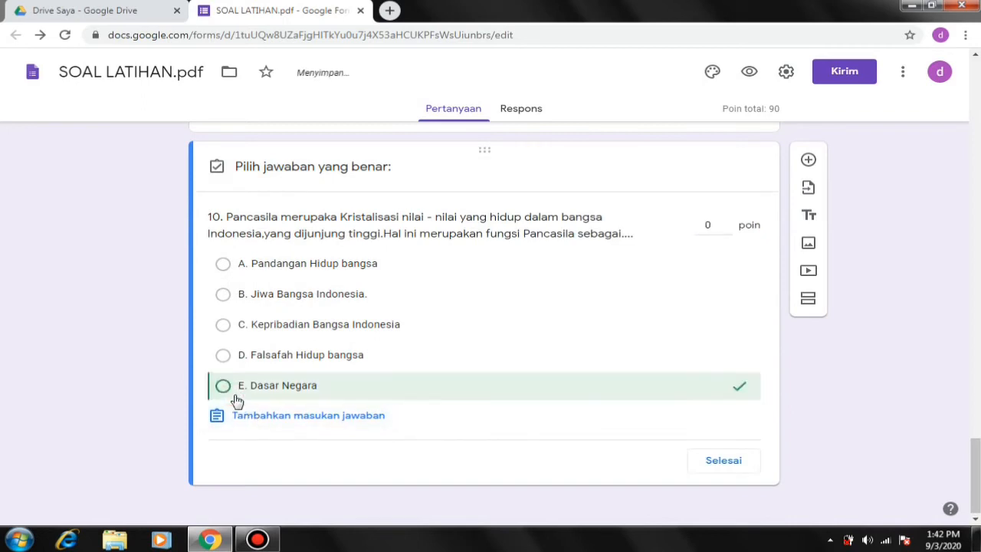
- Set question 10's value to 10 points and make the question required
left_click(710, 225)
type("1")
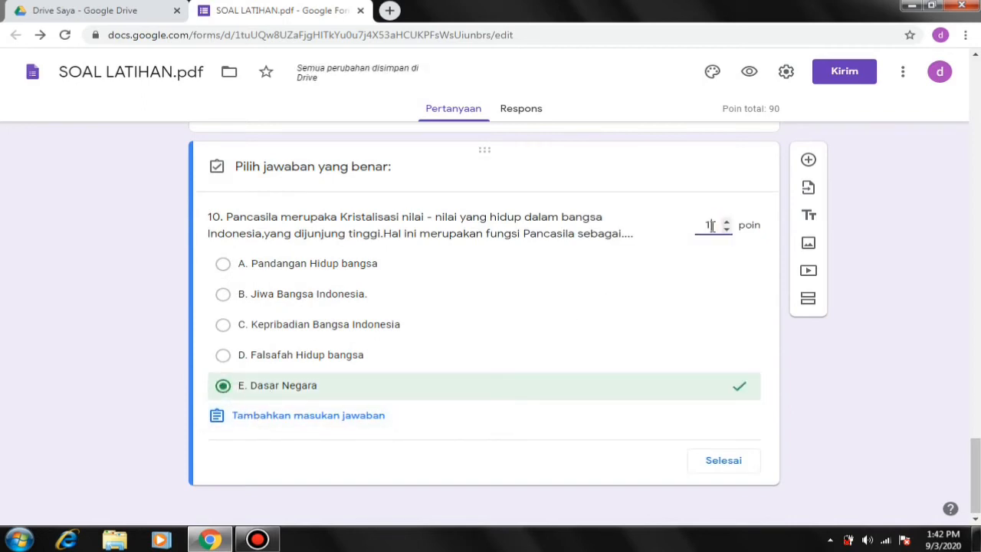
left_click(726, 458)
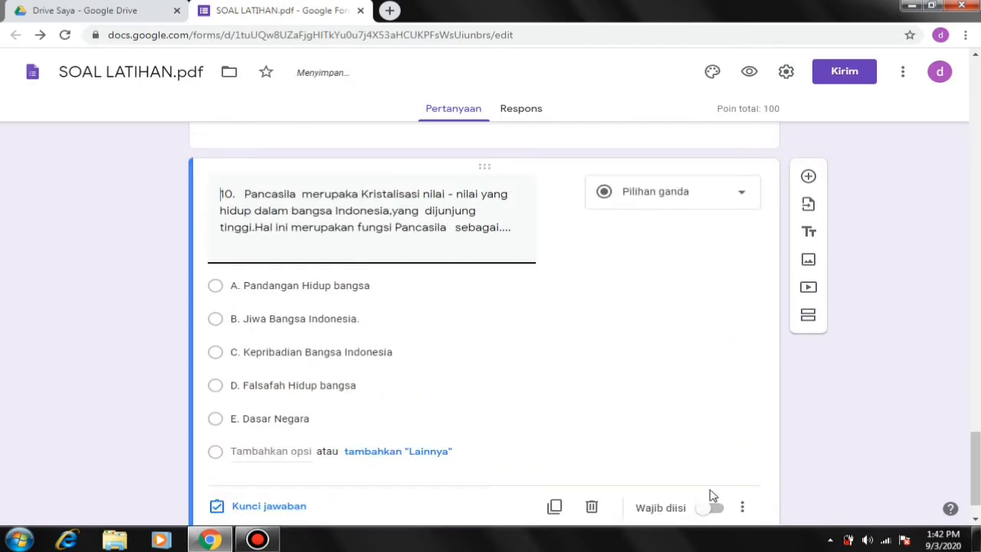
left_click(711, 509)
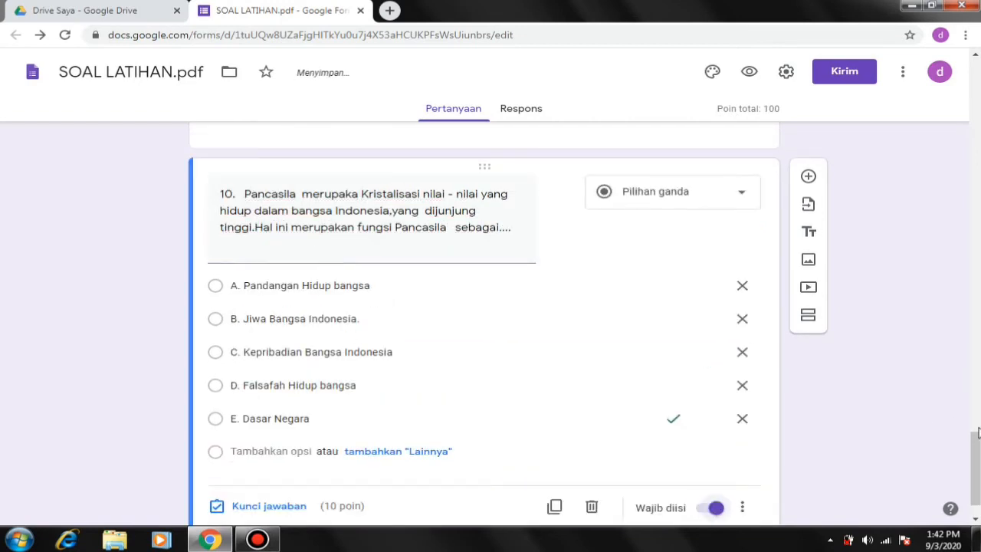
- Preview the SOAL ULANGAN form as respondents see it and look through all its questions
left_click_drag(977, 442, 977, 79)
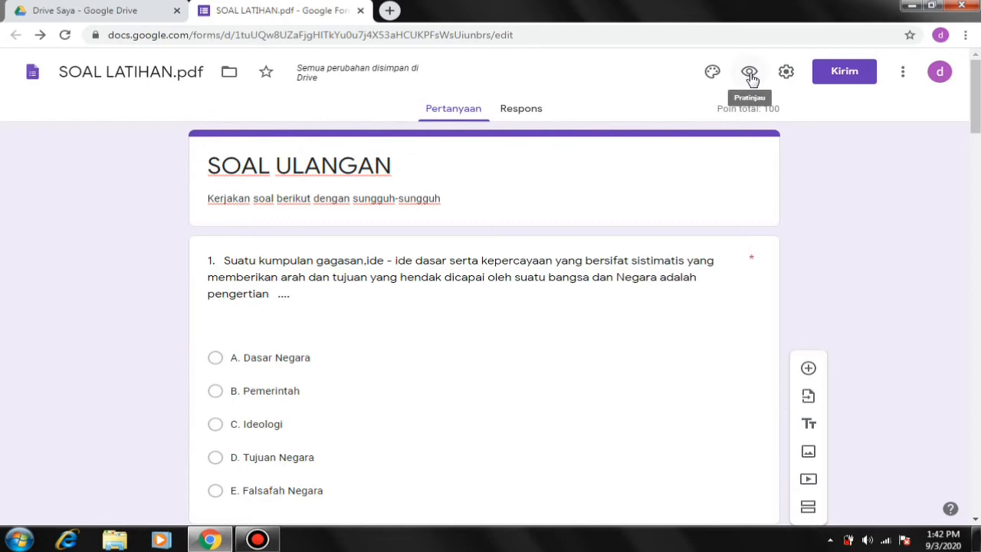
left_click(750, 76)
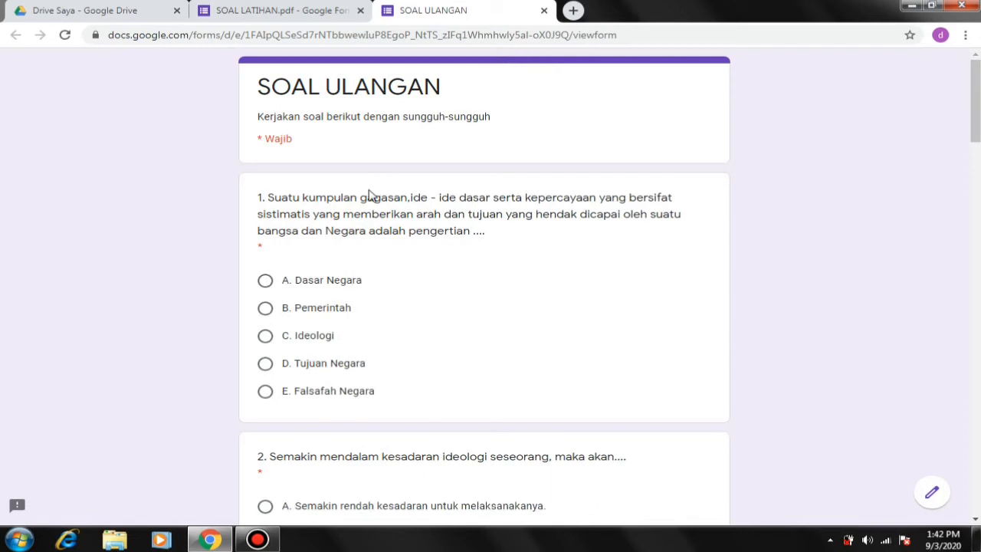
scroll(304, 377, "down", 2)
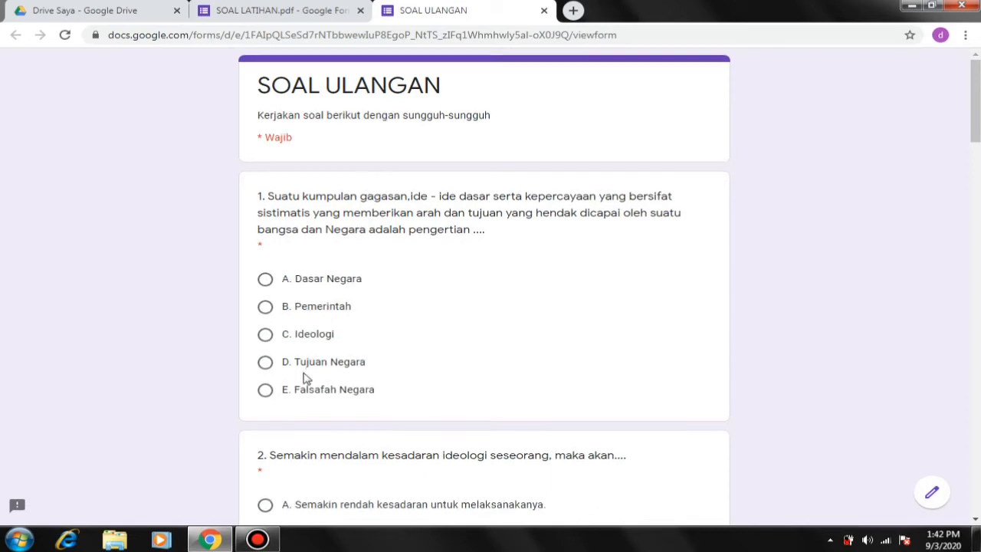
scroll(304, 377, "down", 20)
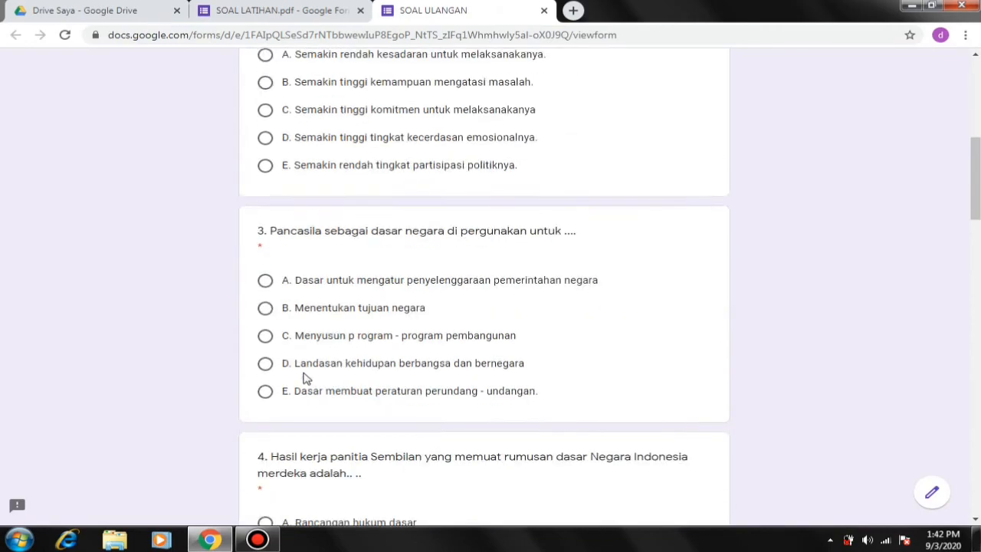
scroll(305, 373, "down", 10)
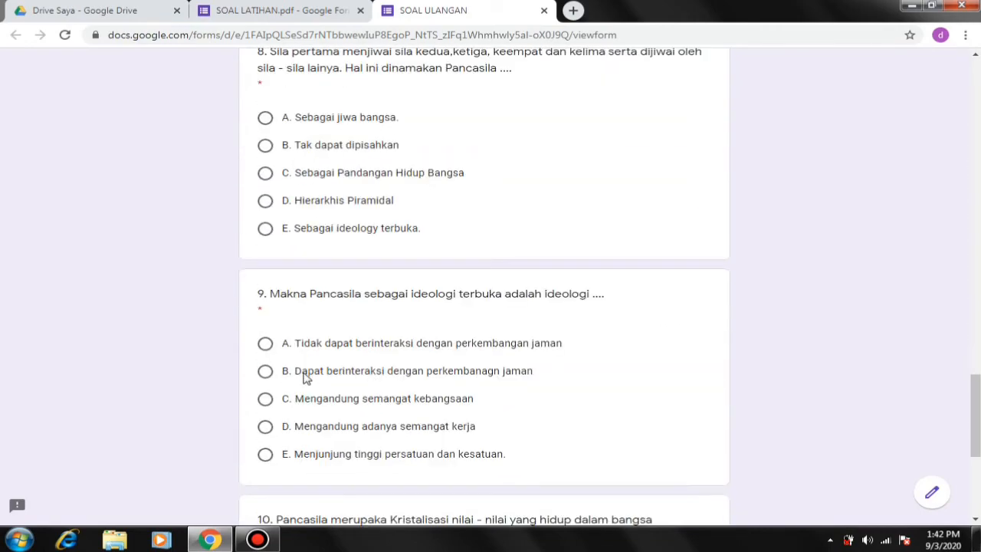
scroll(304, 377, "up", 16)
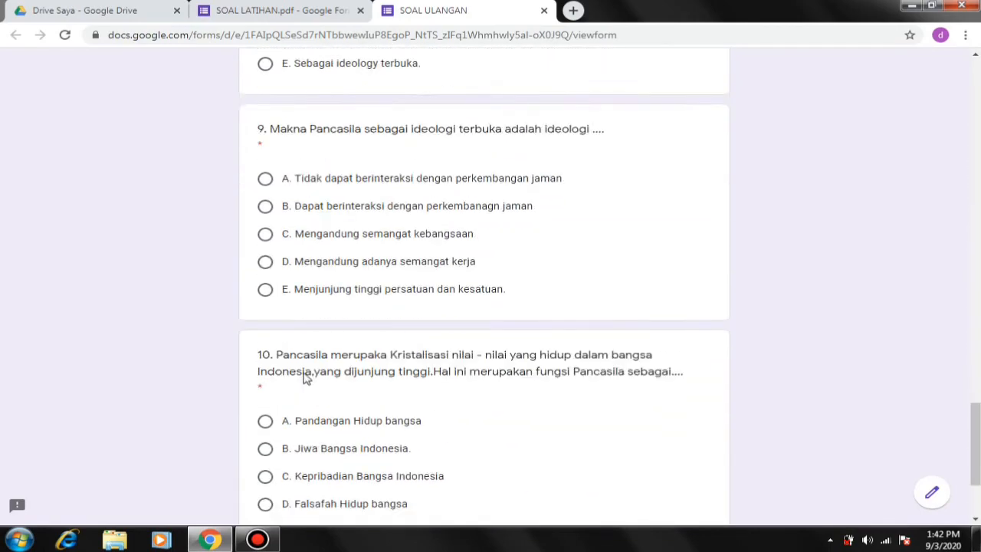
scroll(305, 377, "up", 10)
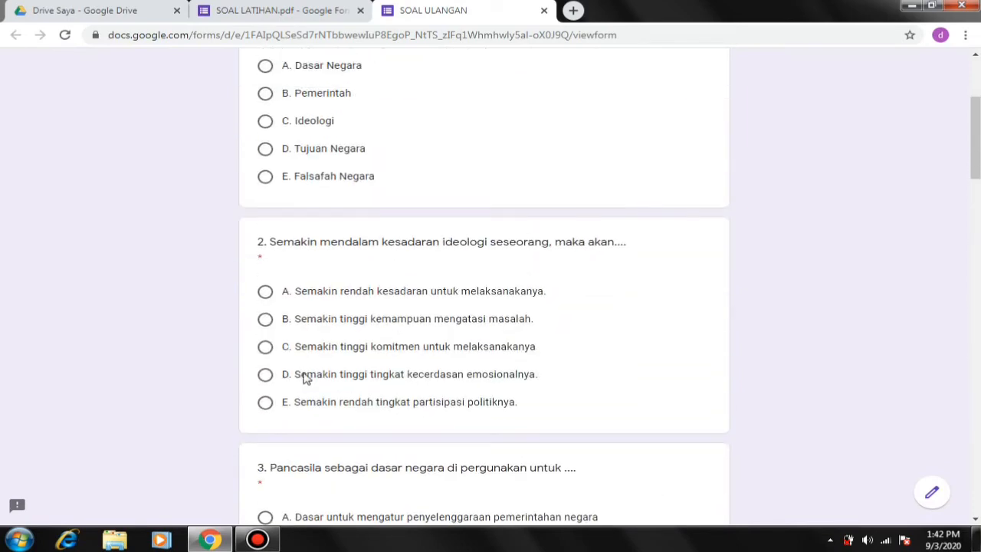
scroll(304, 377, "up", 3)
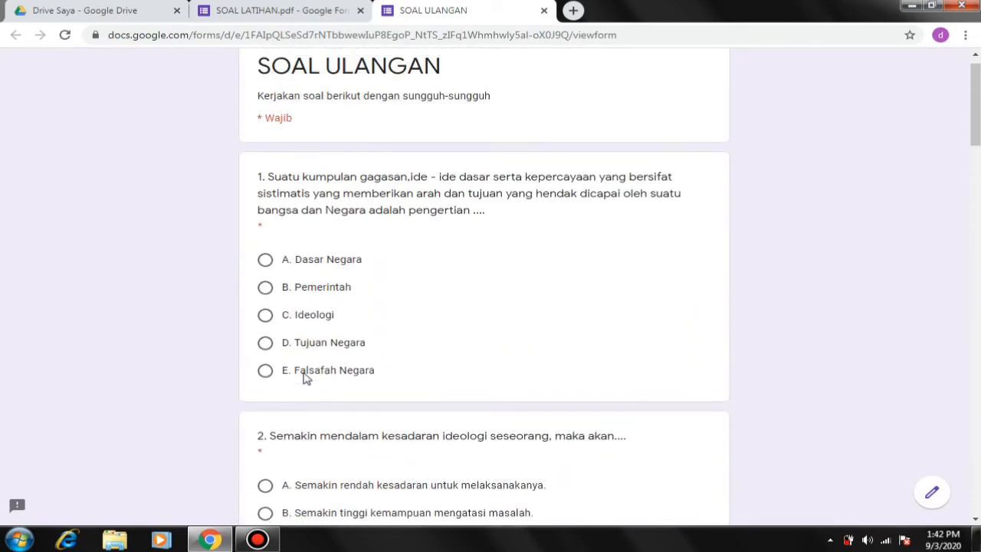
scroll(304, 377, "up", 1)
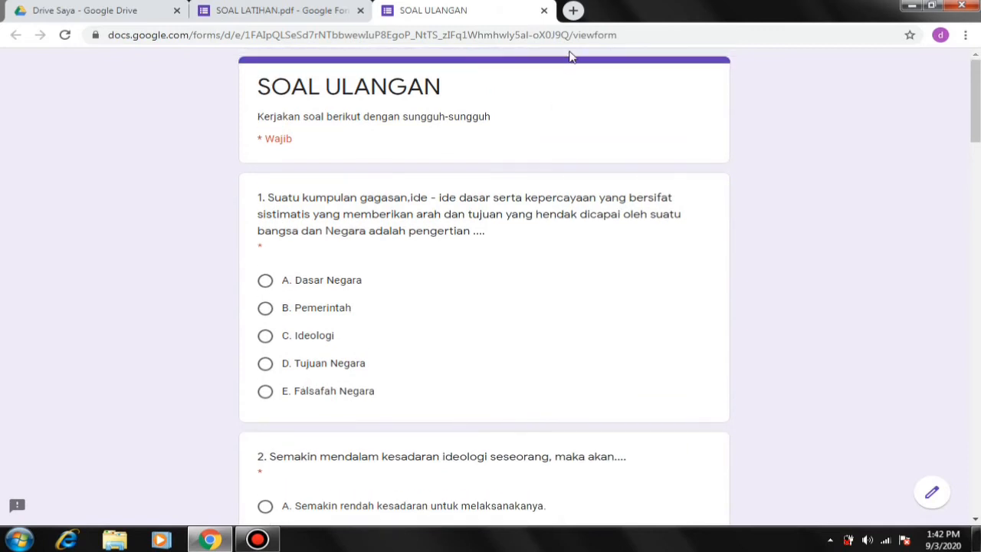
- Search for "google classroom" in a new browser tab and open the Google Classroom site
left_click(573, 11)
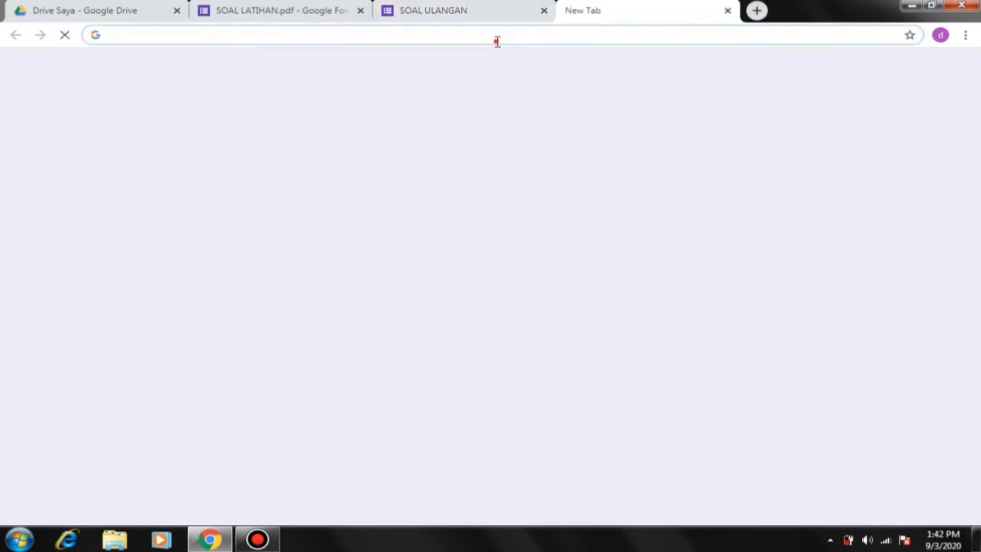
left_click(497, 39)
type("google.com")
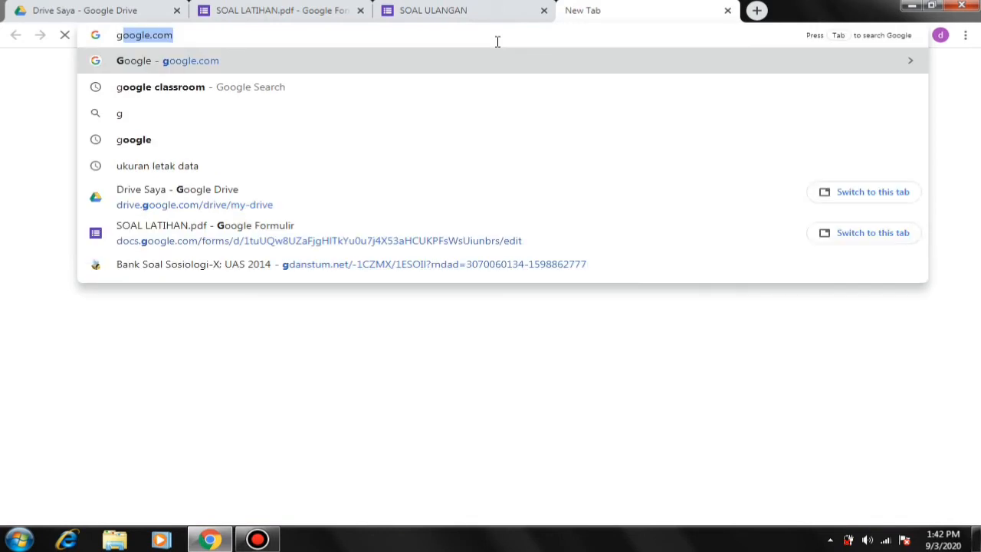
left_click(175, 90)
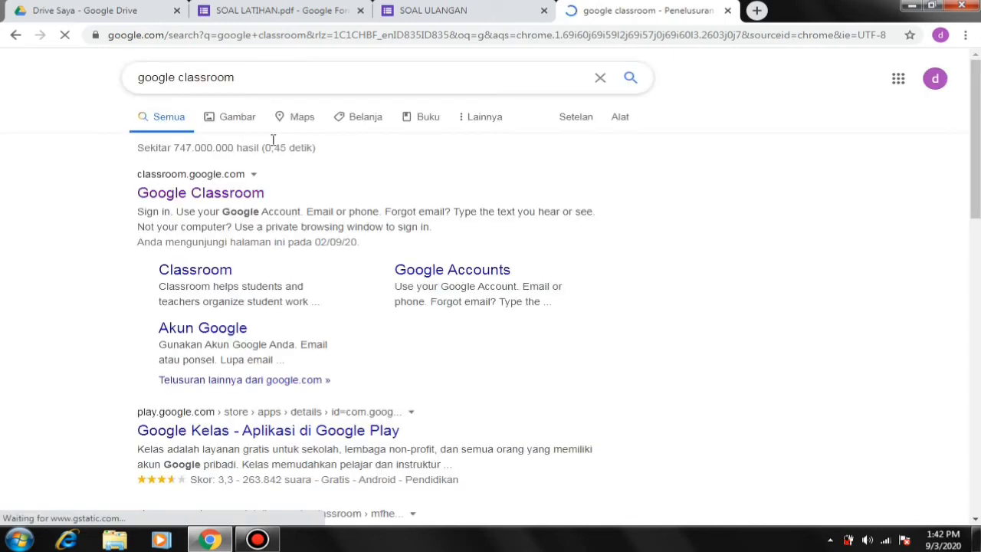
left_click(227, 197)
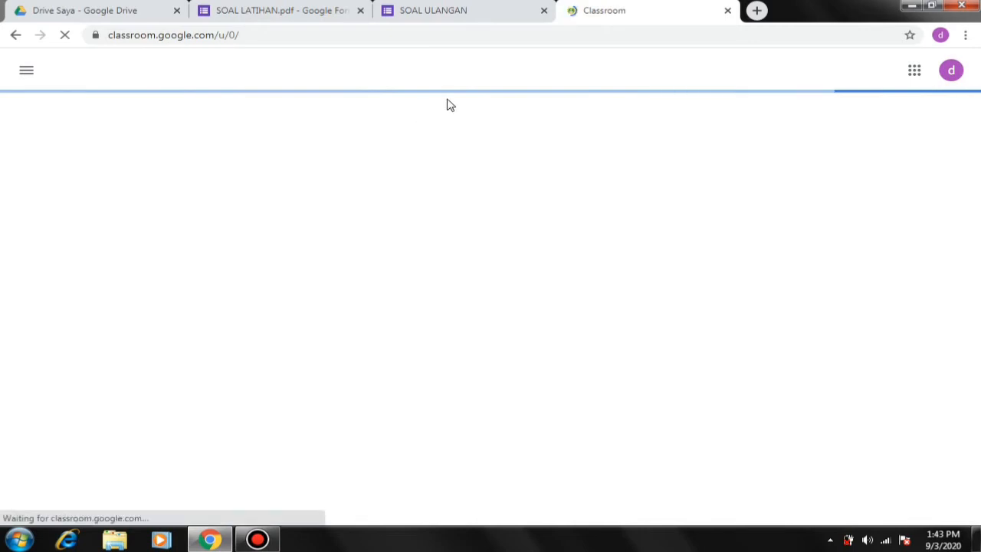
- Return to the SOAL LATIHAN.pdf form editor and generate a shortened link for sending the form
left_click(449, 12)
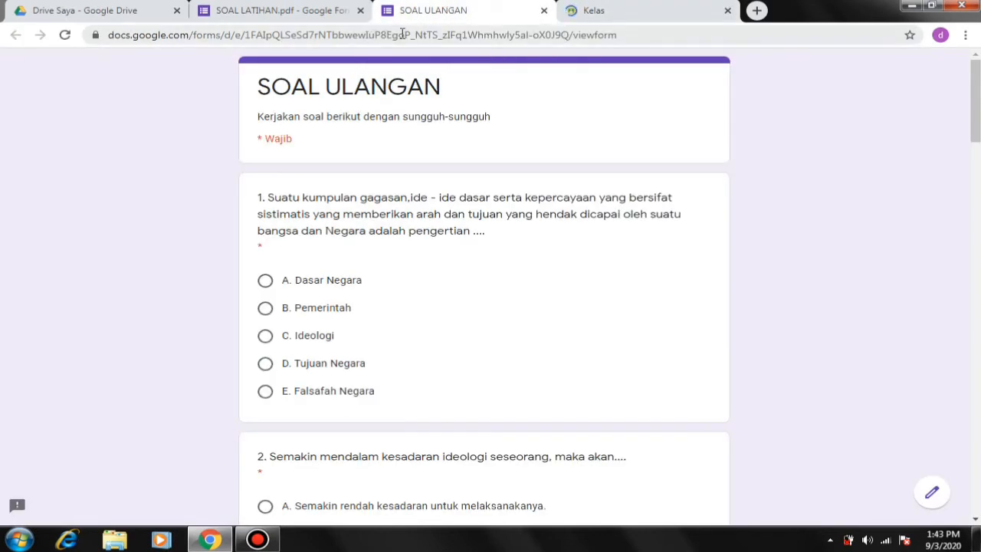
left_click(280, 9)
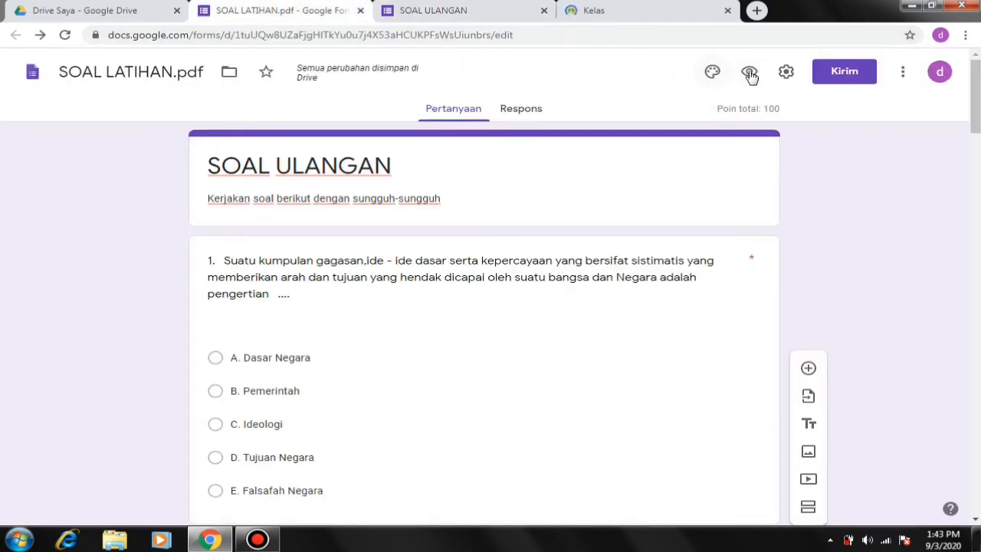
left_click(829, 75)
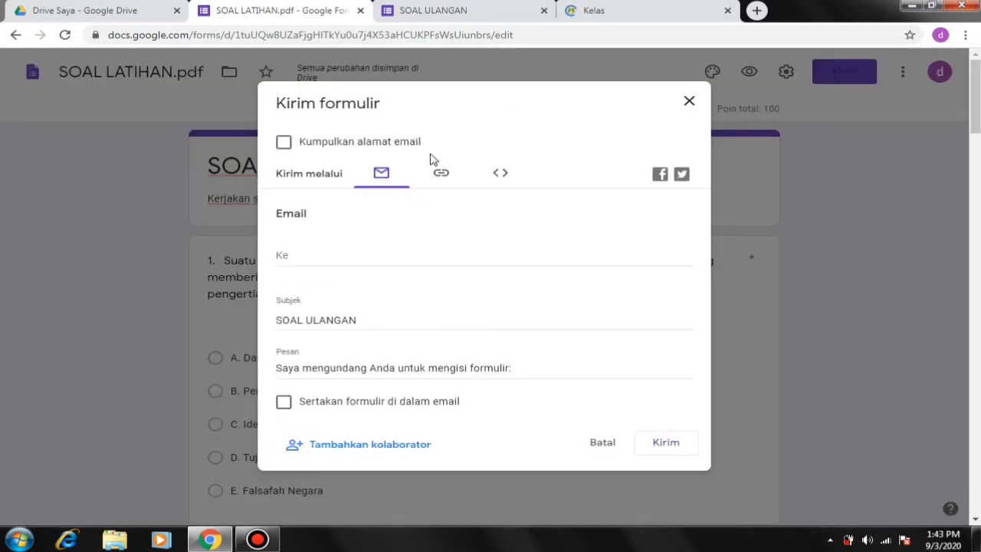
left_click(442, 177)
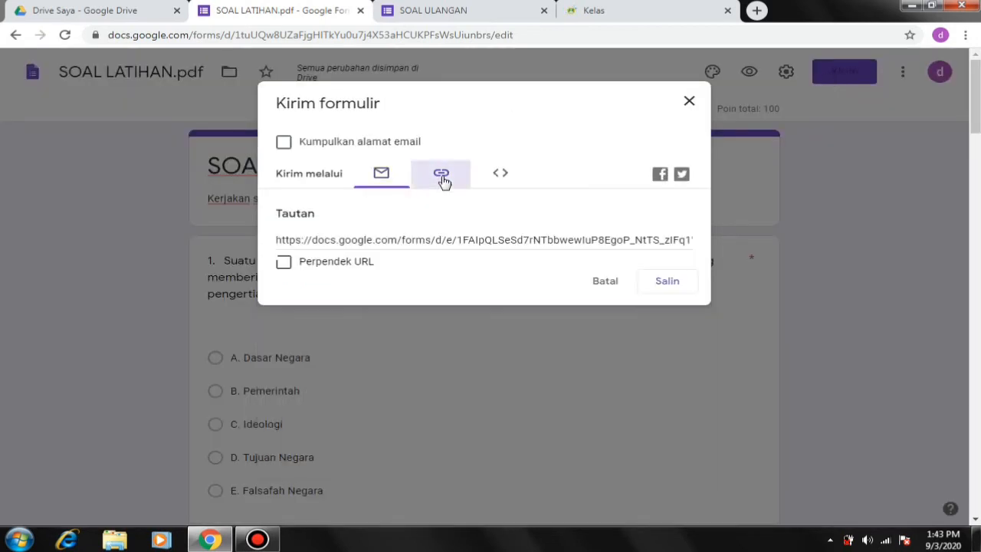
left_click(284, 263)
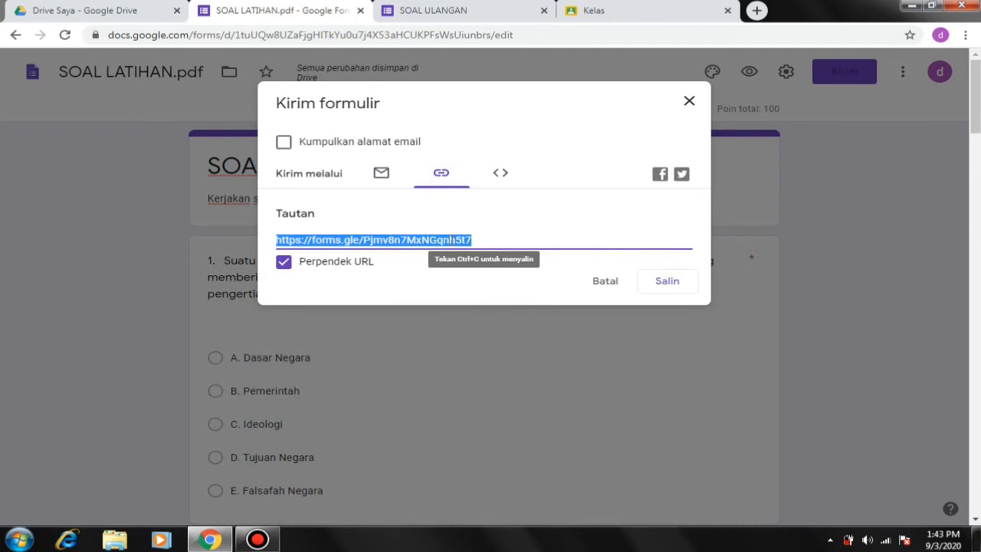
left_click(667, 282)
left_click(763, 8)
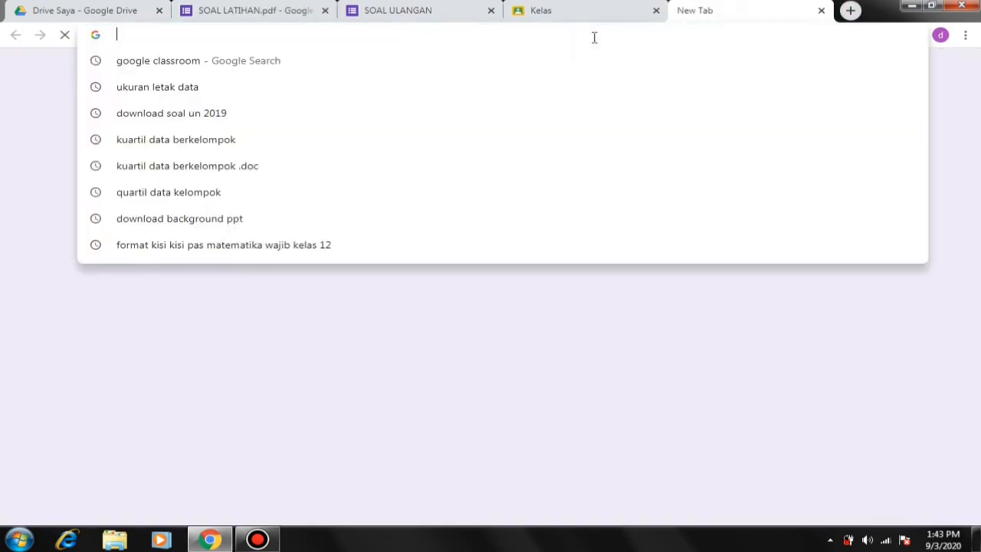
type("https://forms.gle/Pjmv8n7MxNGqnh5t7")
key("Return")
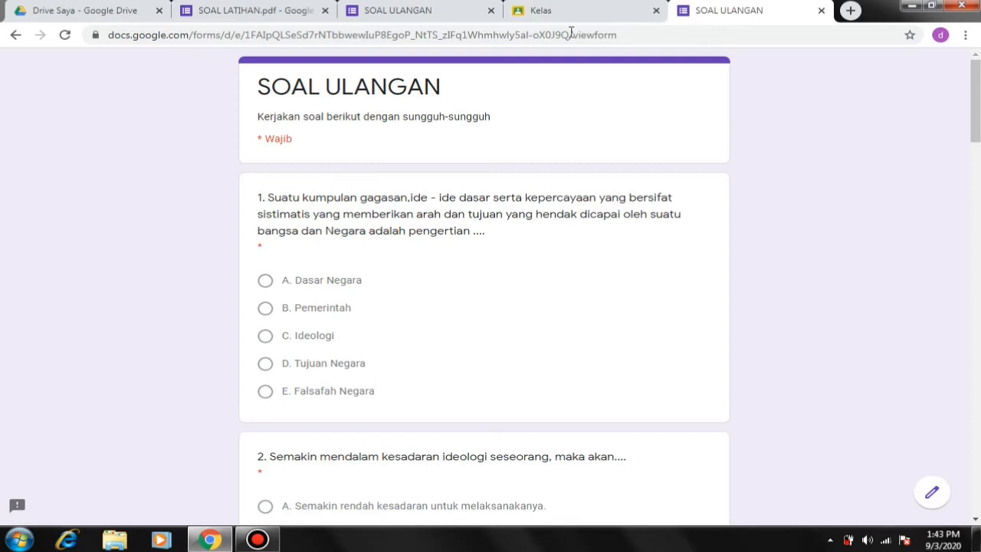
- Switch to Google Classroom, start creating a new class, and accept the notice about using Classroom at a school with students
left_click(565, 11)
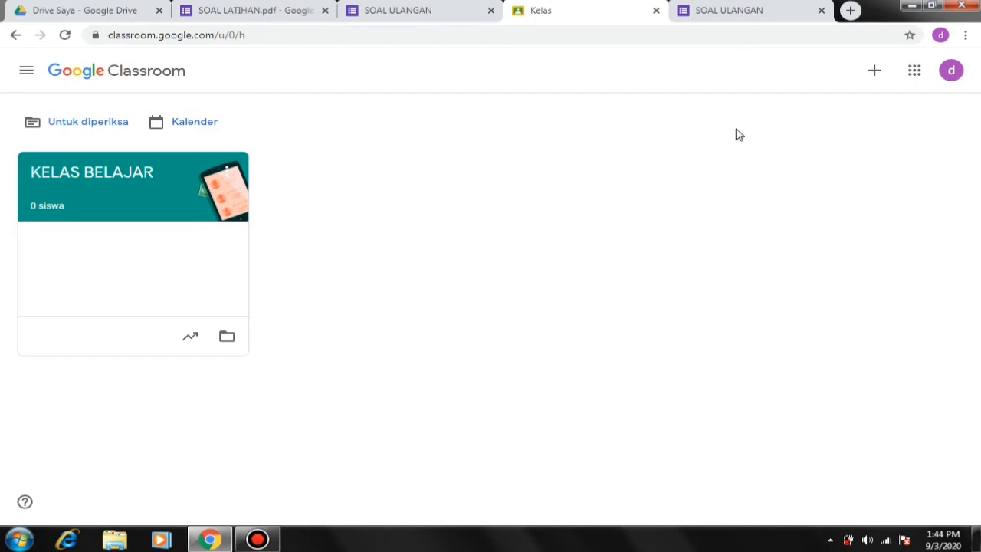
left_click(874, 73)
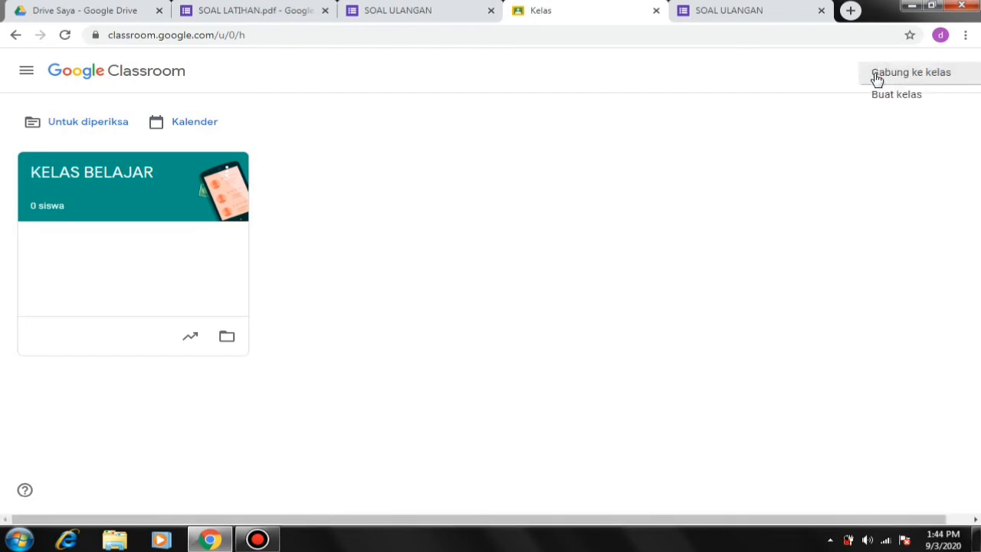
left_click(792, 117)
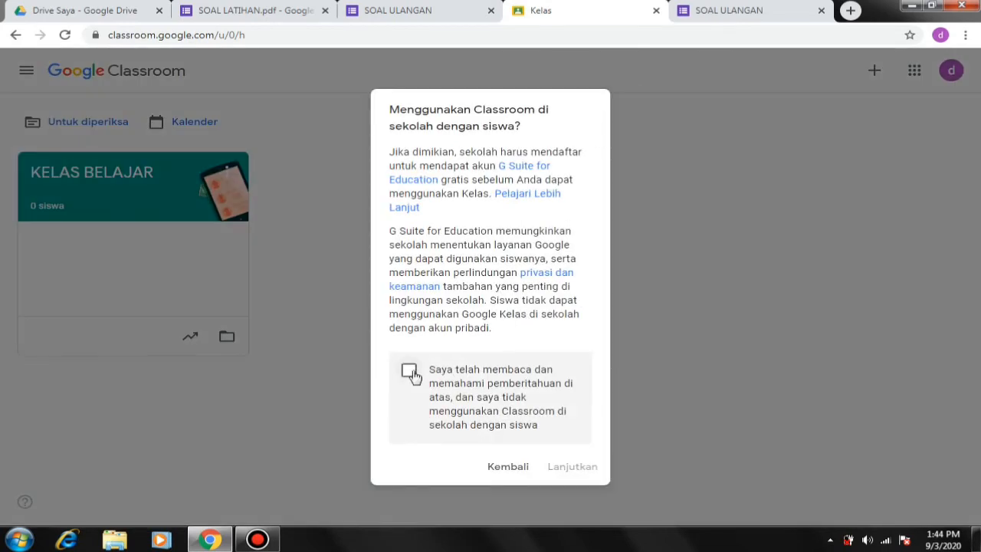
left_click(409, 372)
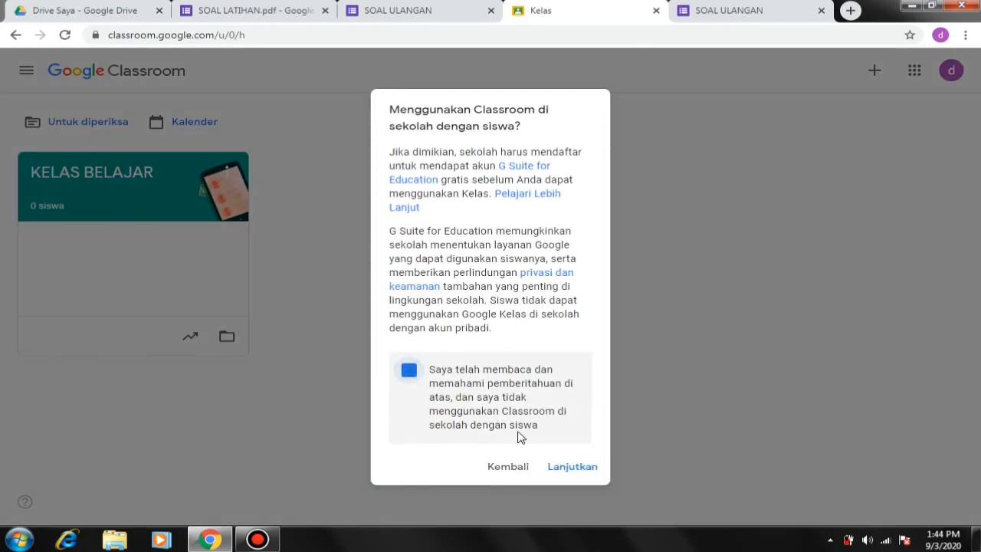
left_click(566, 471)
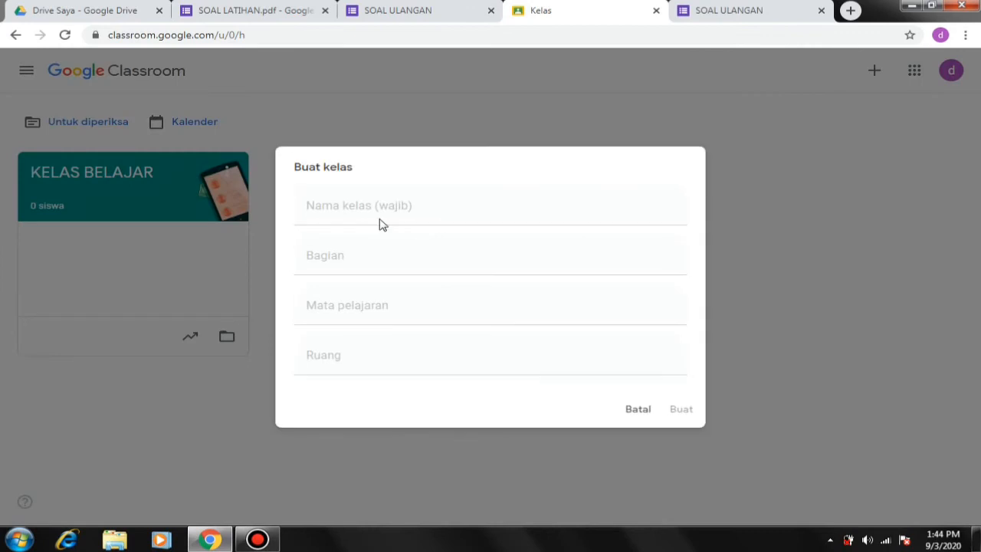
- Create the class with the name KELAS BELAJAR and the subject UMUM, and dismiss the introductory announcement tip
left_click(372, 216)
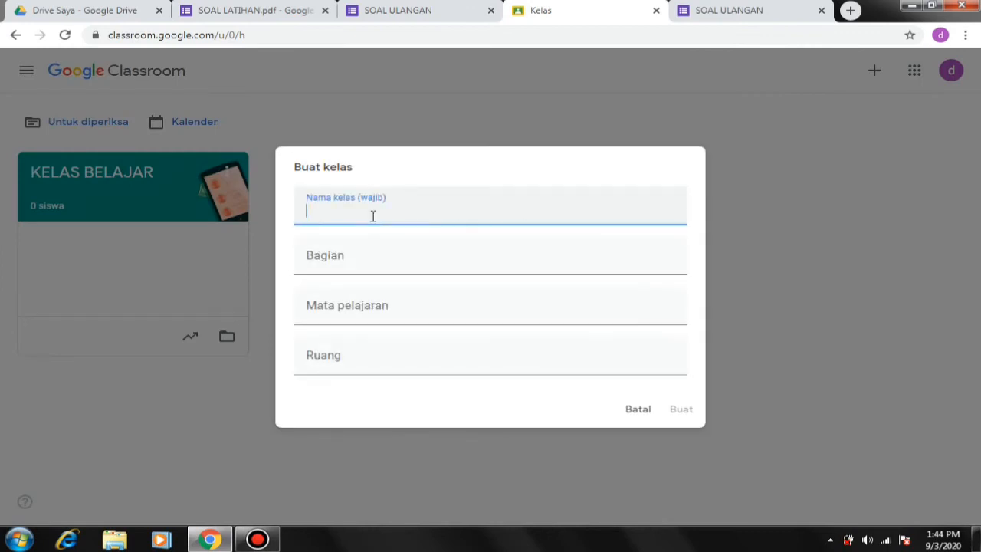
type("KELAS BELAJAR")
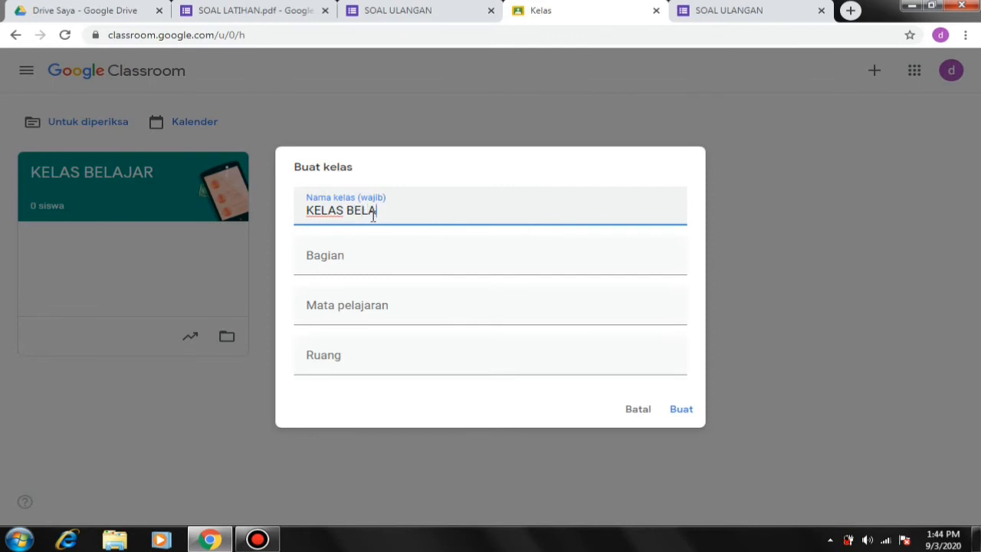
left_click(331, 313)
type("UMUM")
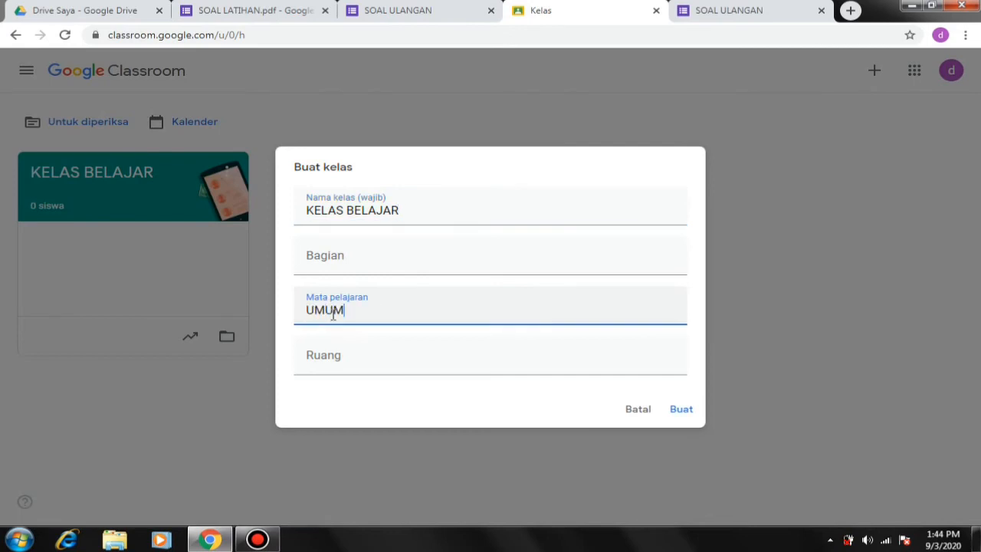
left_click(675, 412)
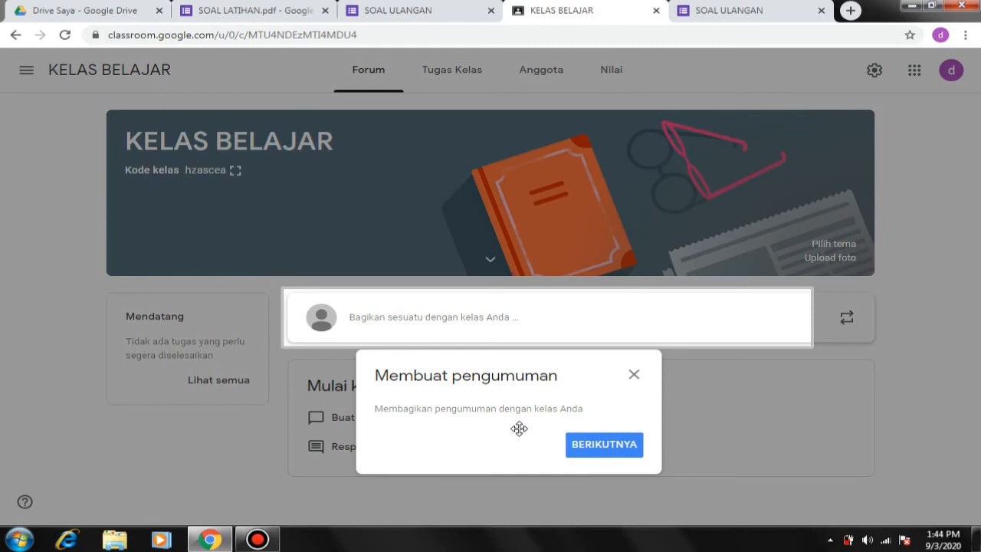
left_click(634, 378)
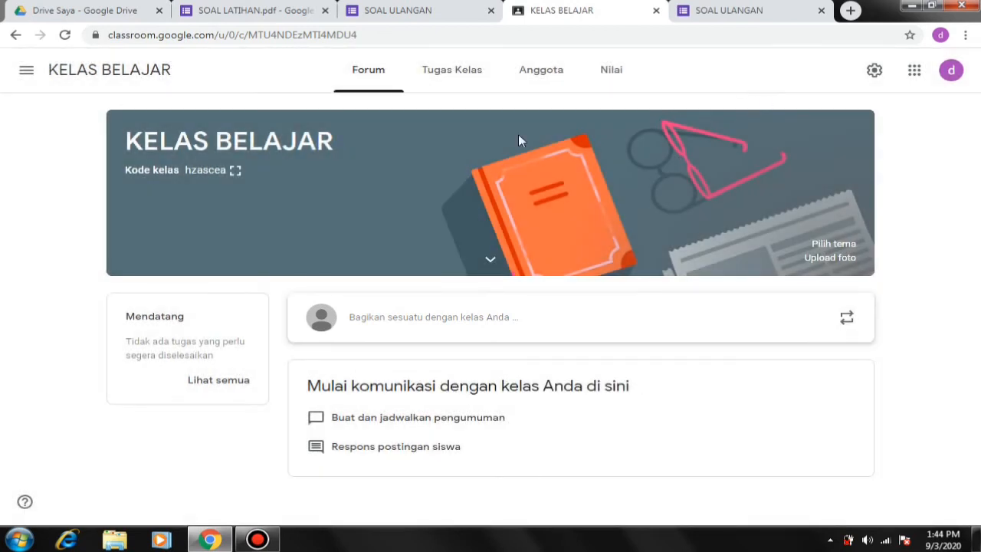
- Add a topic named TUGAS to the classwork of KELAS BELAJAR
left_click(448, 80)
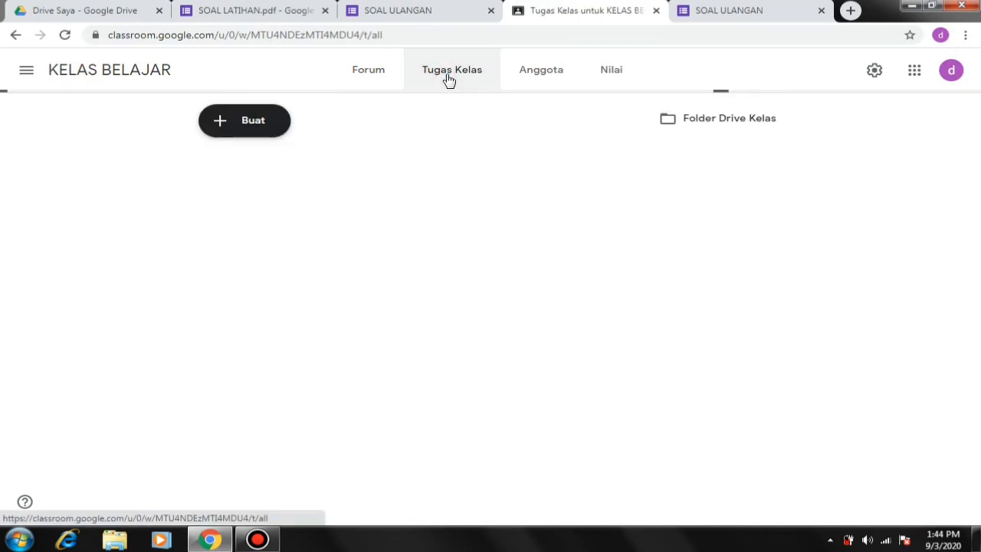
left_click(263, 125)
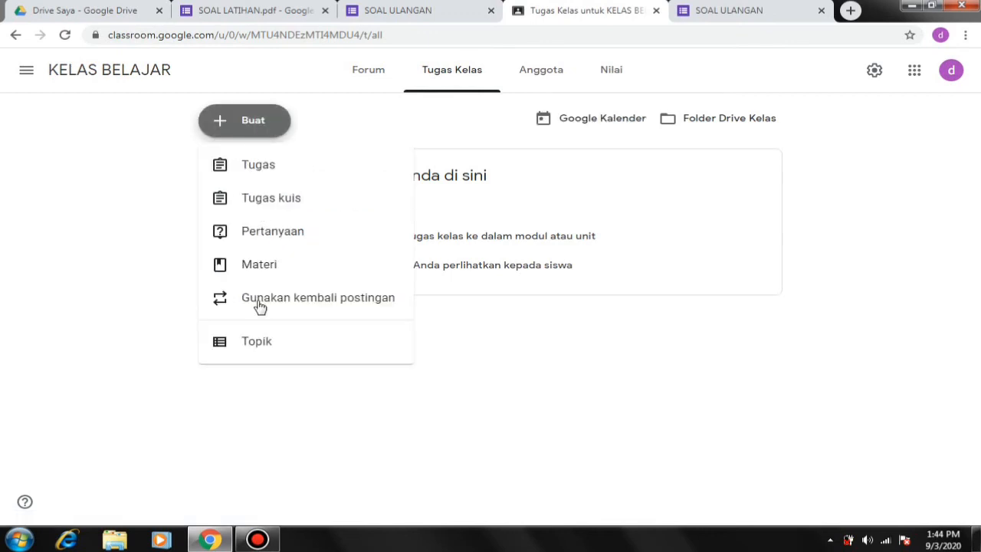
left_click(252, 346)
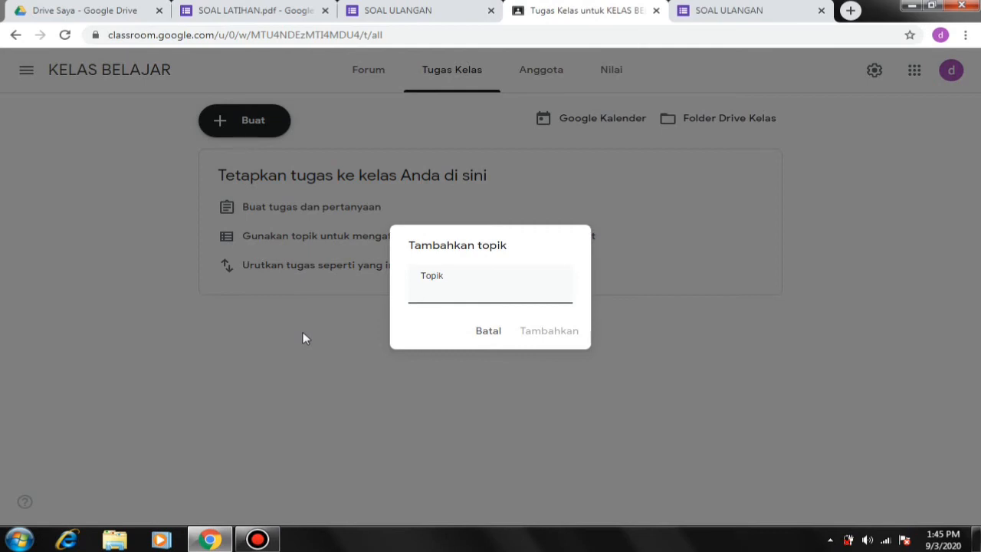
type("UL")
key("BackSpace")
key("BackSpace")
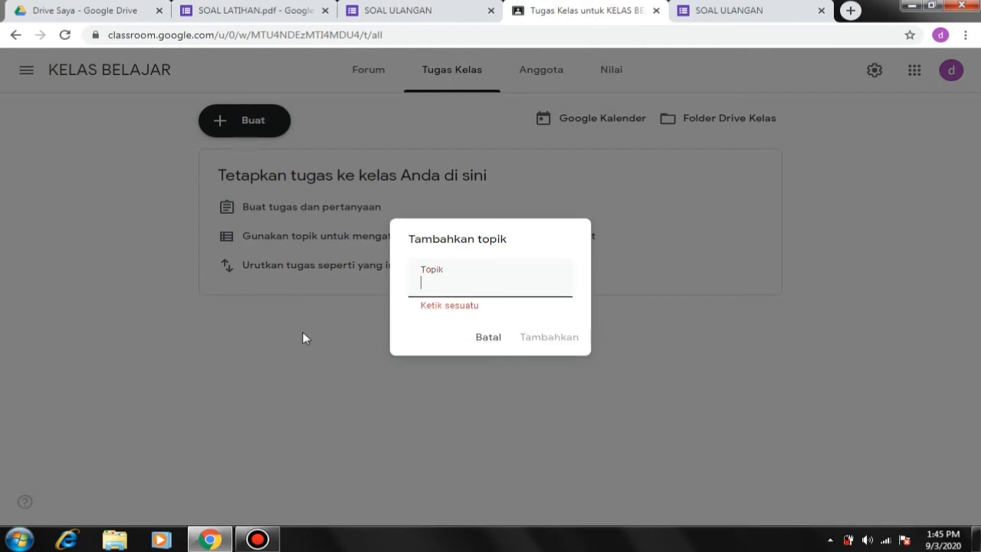
type("TUGAS")
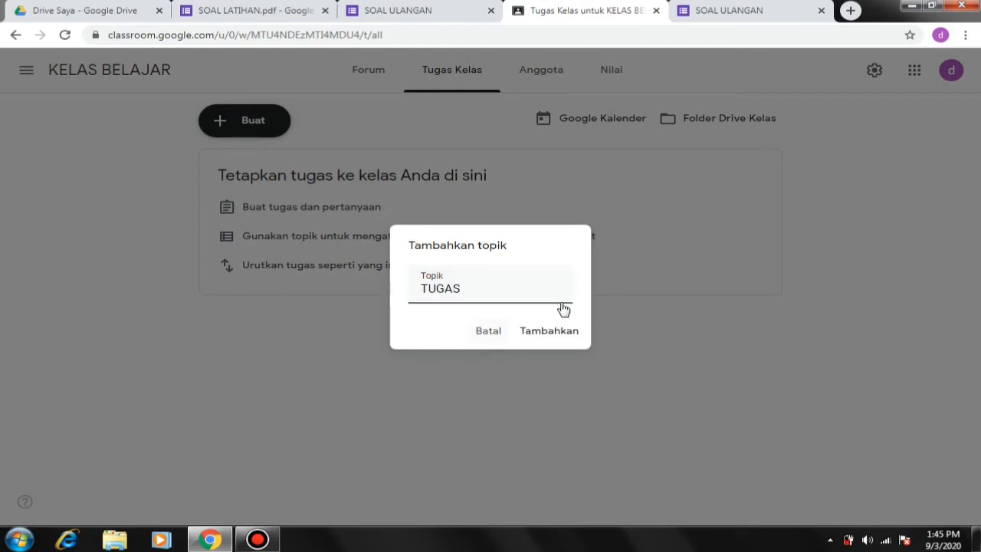
left_click(554, 336)
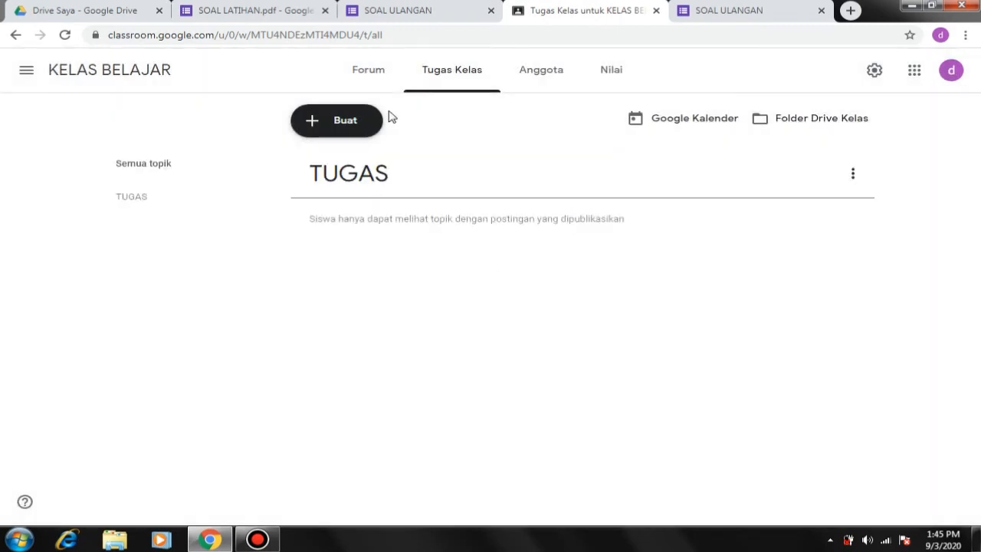
- Start a new assignment in KELAS BELAJAR and title it ULANGAN HARIAN
left_click(357, 129)
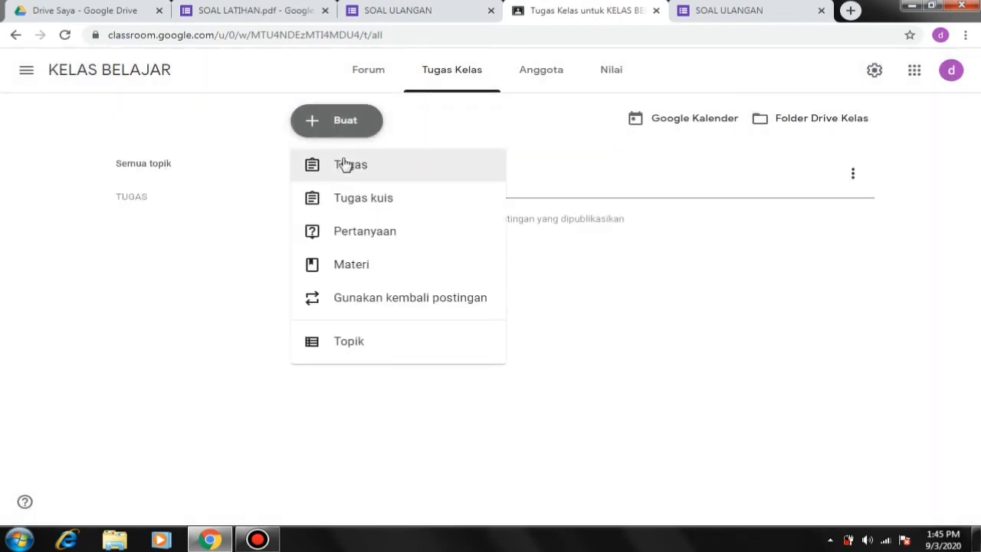
left_click(358, 172)
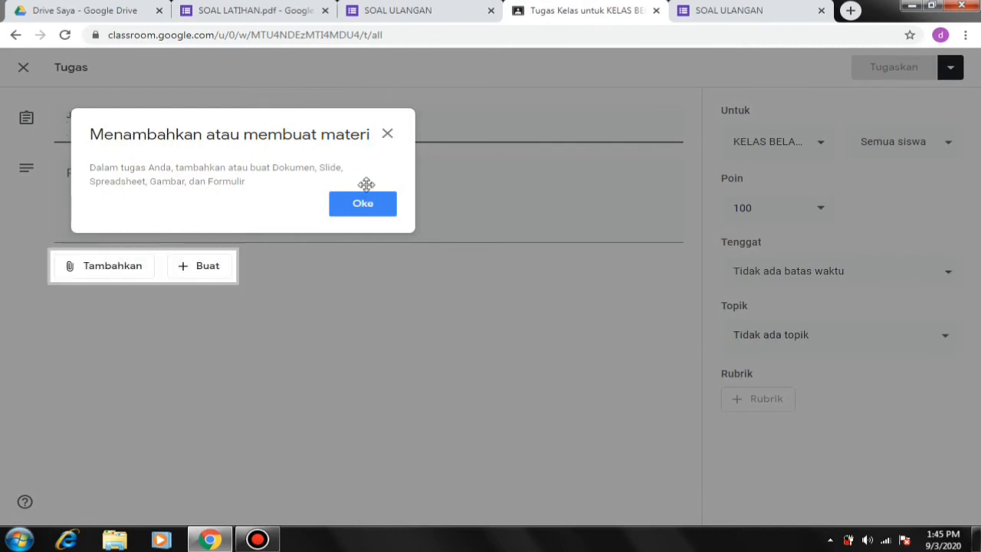
left_click(361, 209)
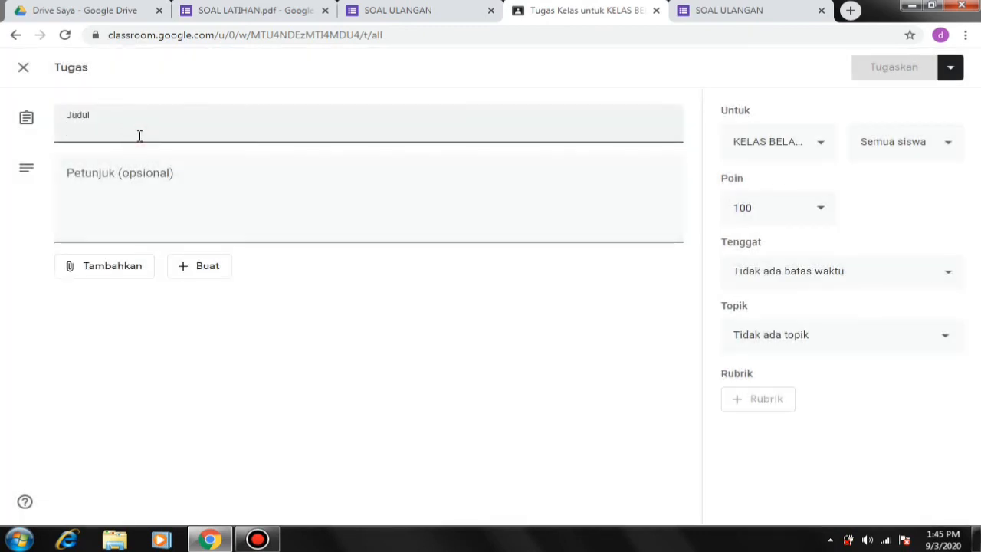
type("SIL")
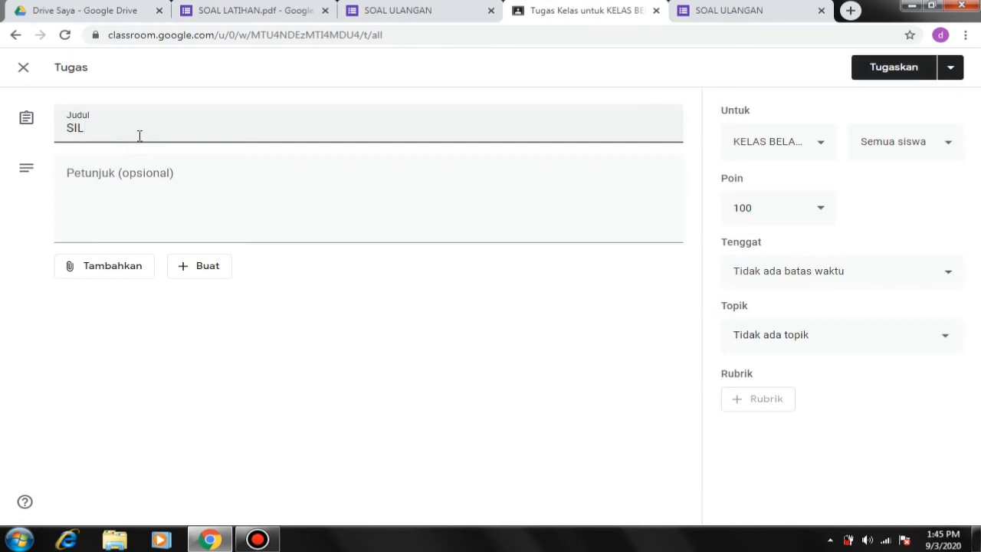
key("BackSpace")
key("BackSpace")
key("BackSpace")
type("ULANGAN HARIAN")
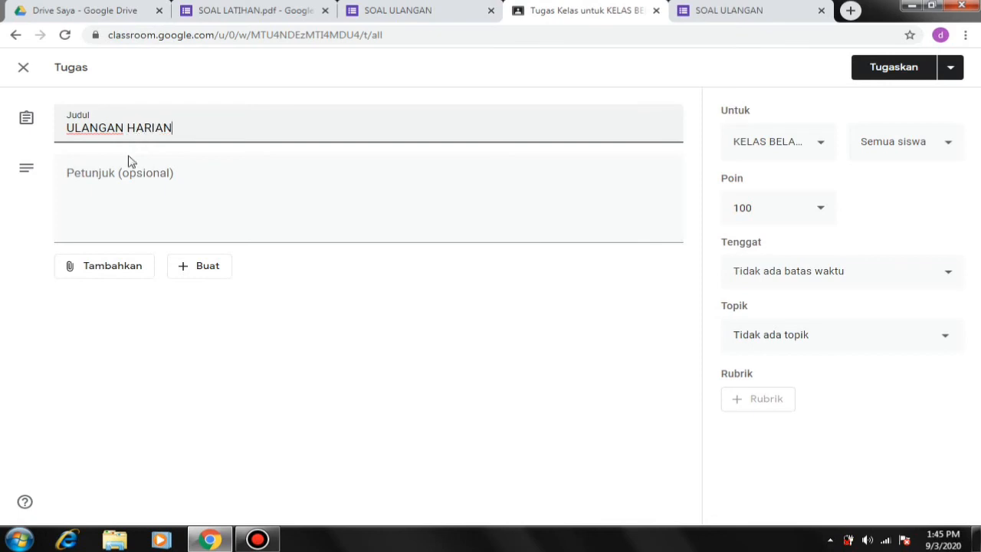
- Enter the assignment instructions "SILAHKAN BUKA LINK DI BAWAH INI DAN KERJAKAN"
left_click(122, 203)
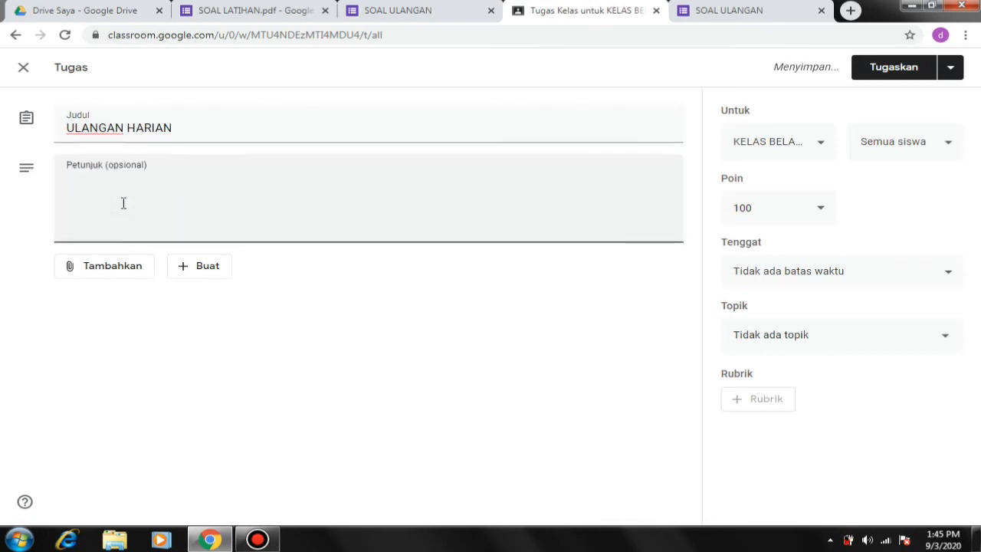
type("SILAHKA")
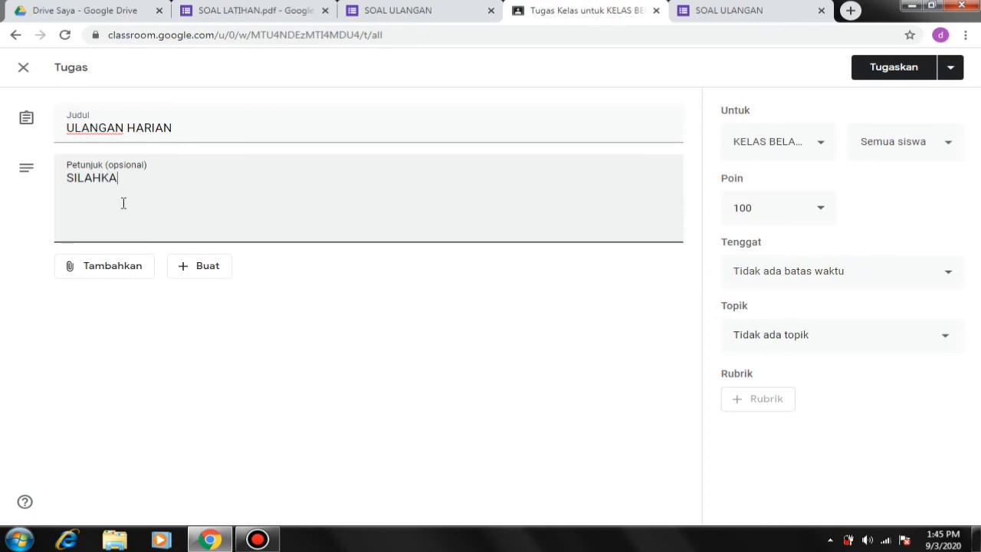
type("N BUKA LINK ")
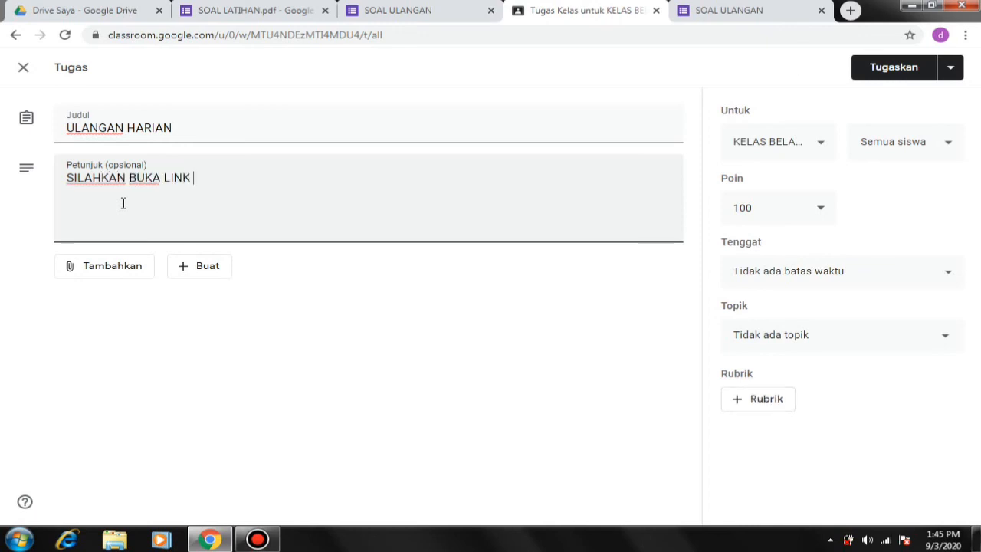
type("DI BAWAH INI")
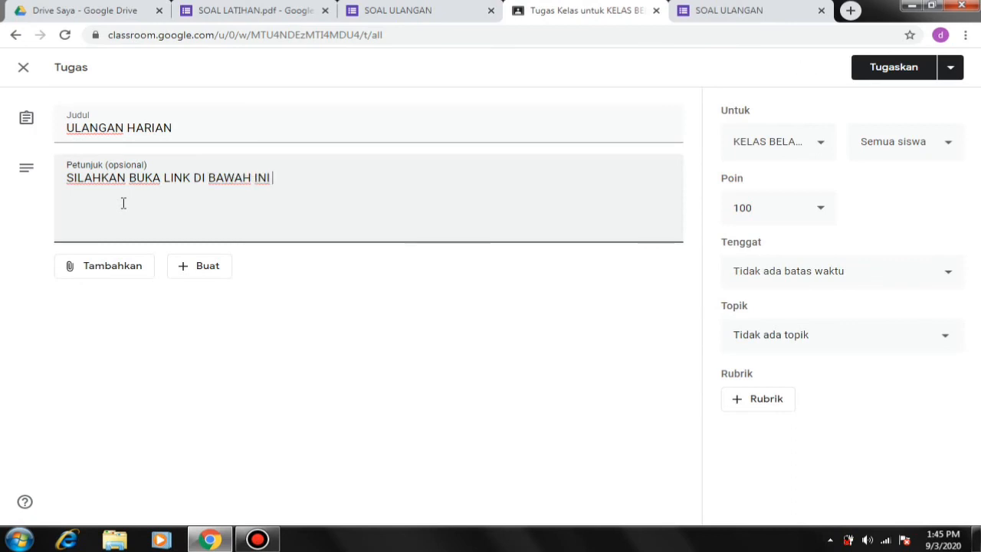
type(" DAN KERJAKAN")
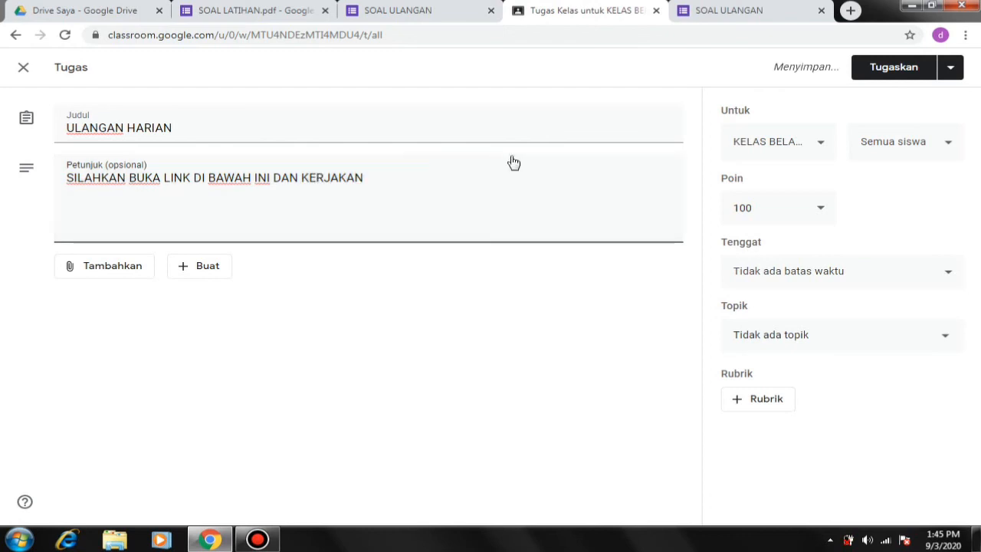
left_click(123, 273)
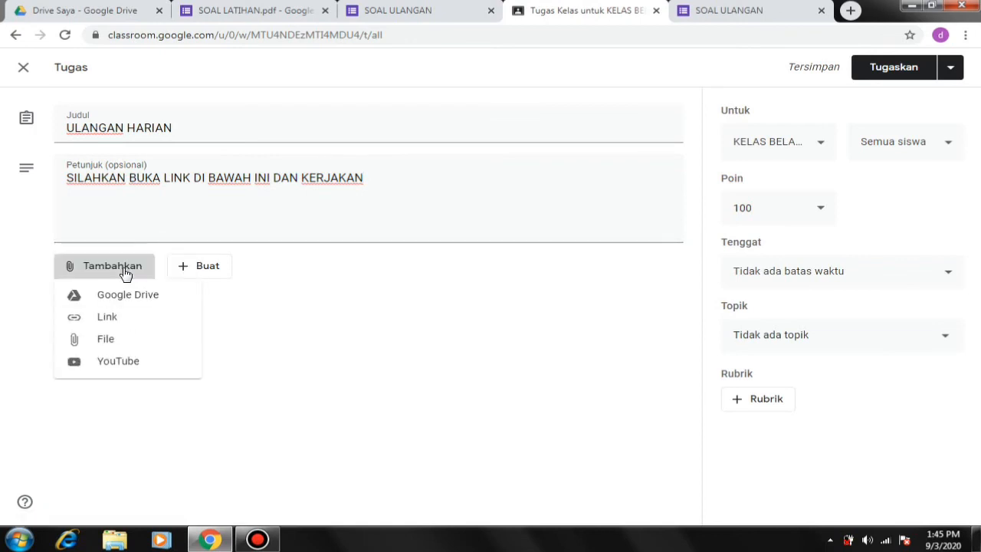
left_click(121, 317)
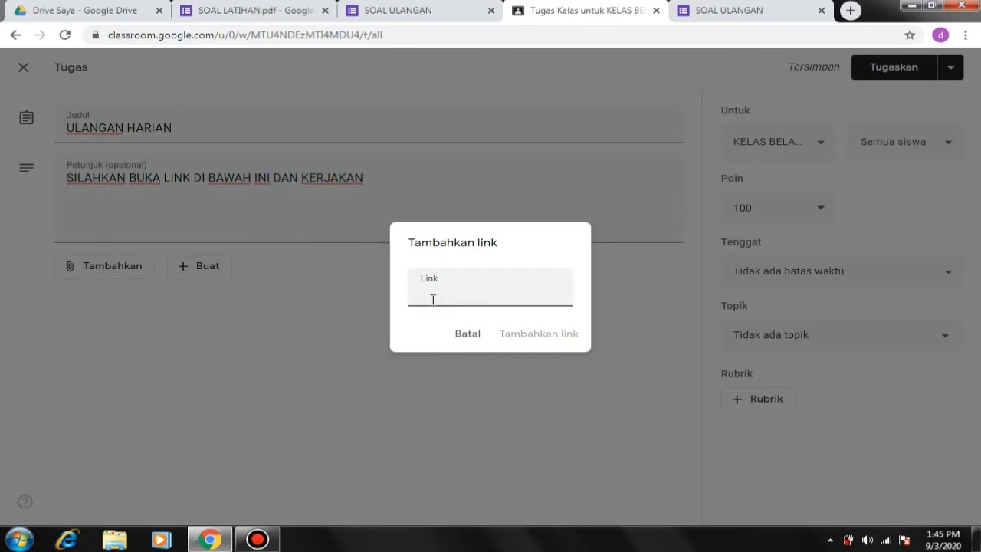
type("https://forms.gle/Pjmv8n7MxNGqnh9t7")
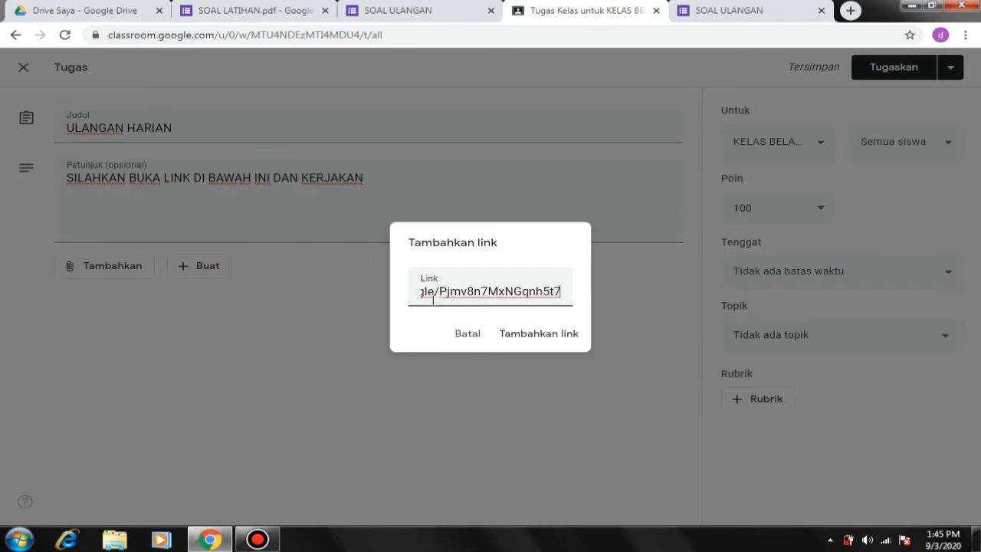
left_click(527, 334)
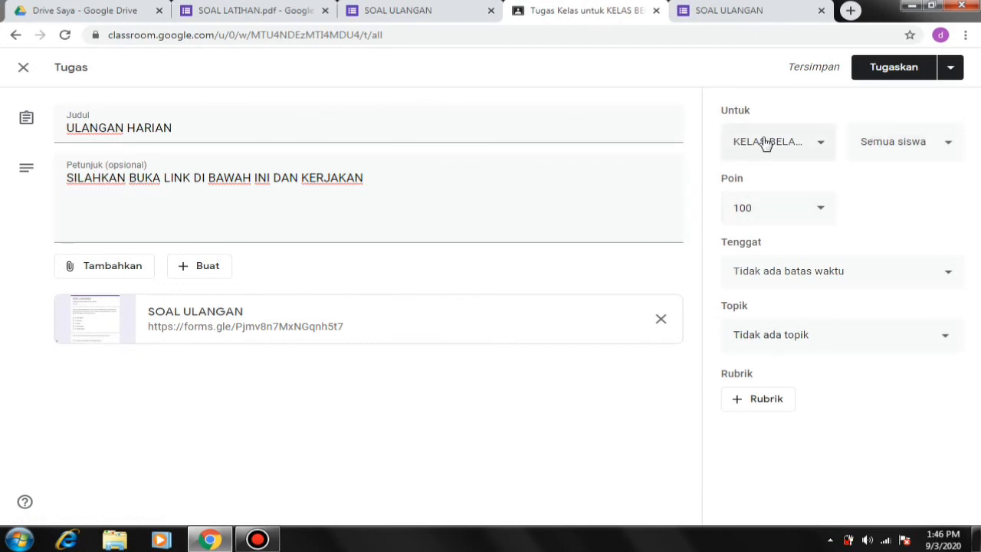
- Keep the assignment addressed to all students and set its due date to 10 Sep 2020 at 23.59
left_click(910, 147)
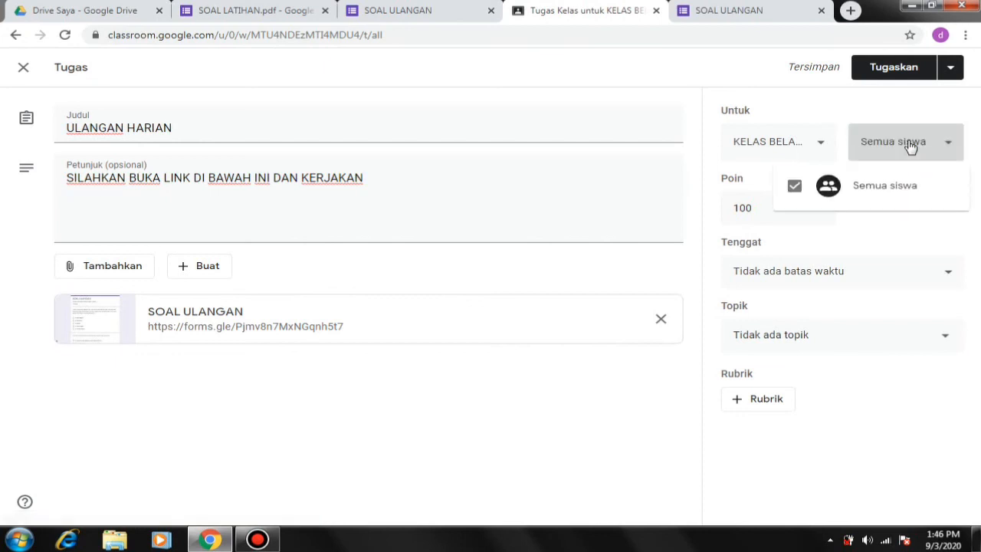
left_click(909, 147)
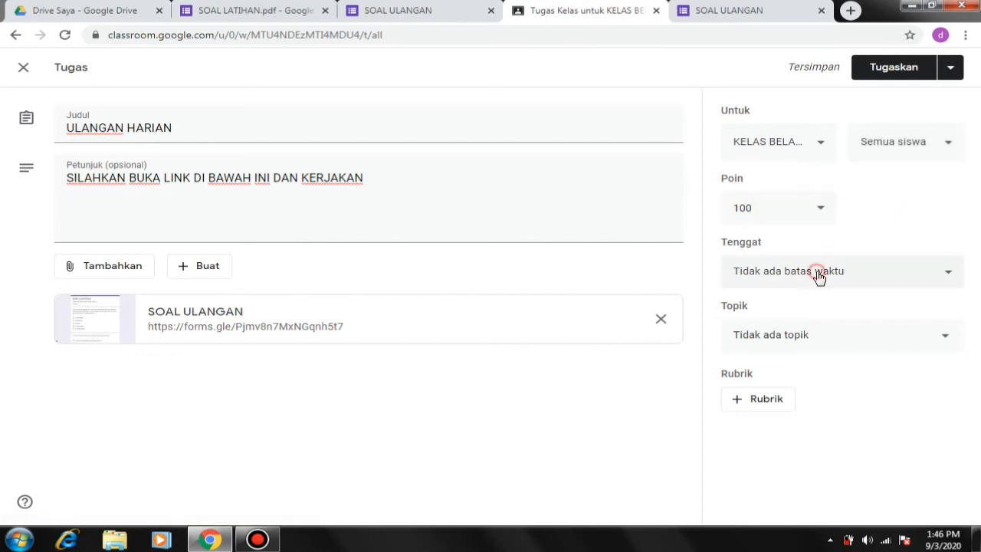
left_click(817, 275)
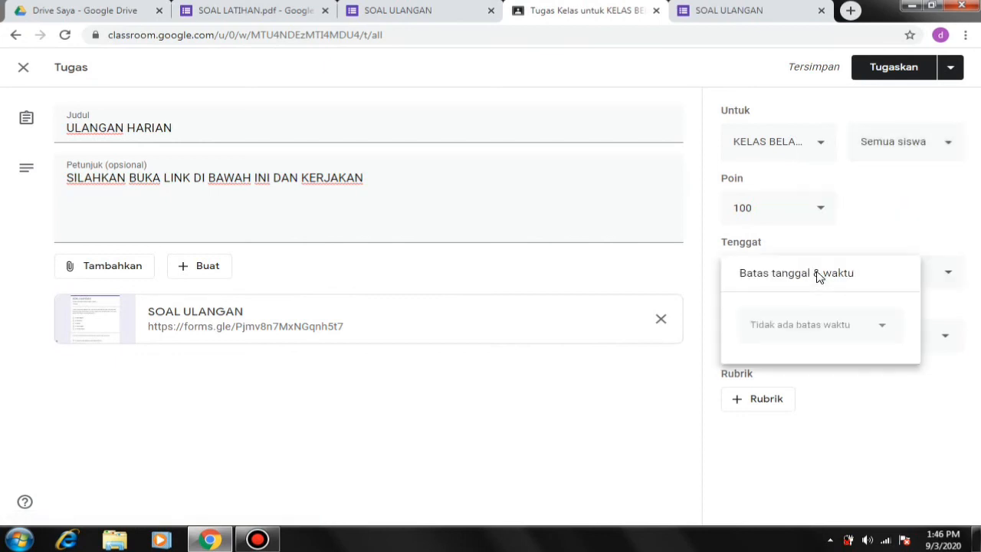
left_click(861, 326)
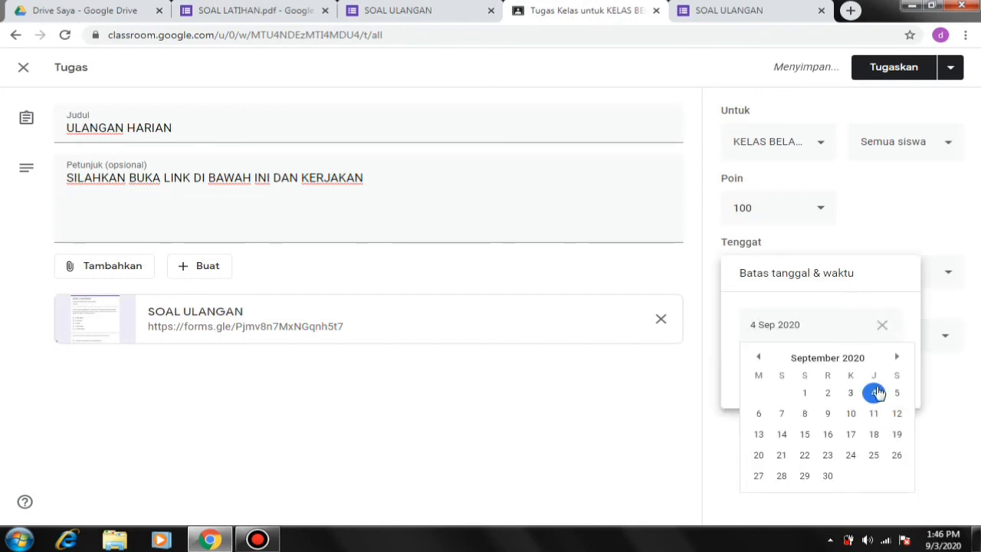
left_click(849, 415)
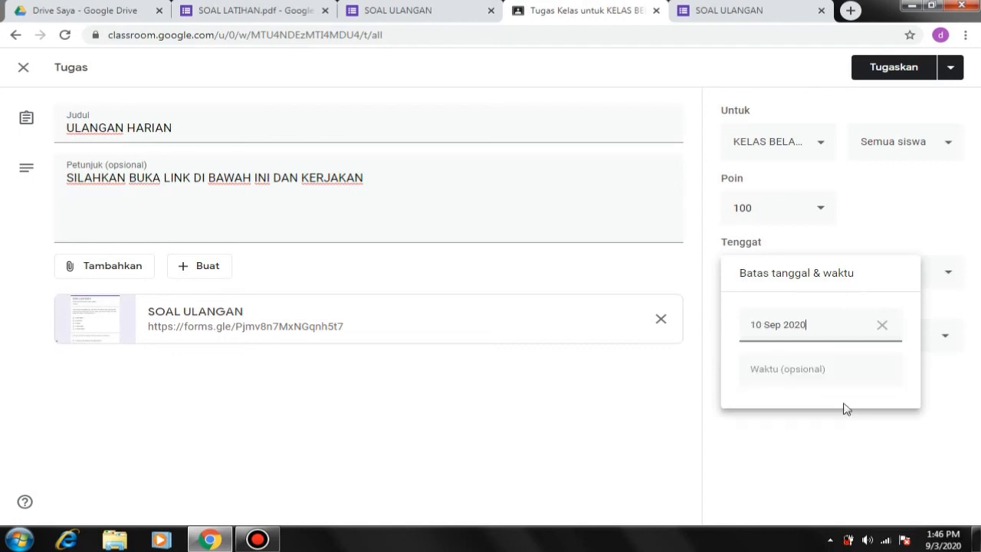
left_click(807, 367)
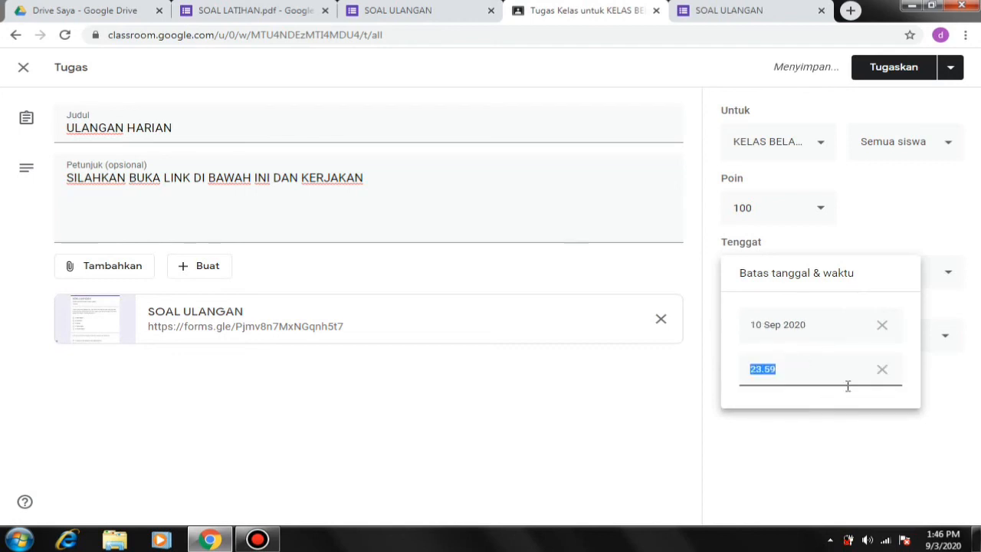
left_click(825, 445)
- File the ULANGAN HARIAN assignment under the TUGAS topic and assign it to the class
left_click(808, 335)
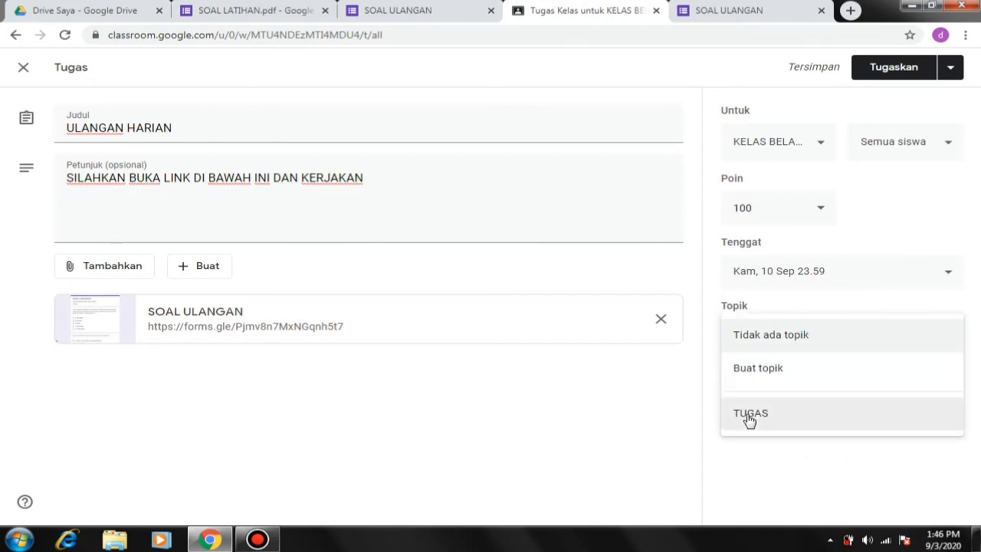
left_click(749, 417)
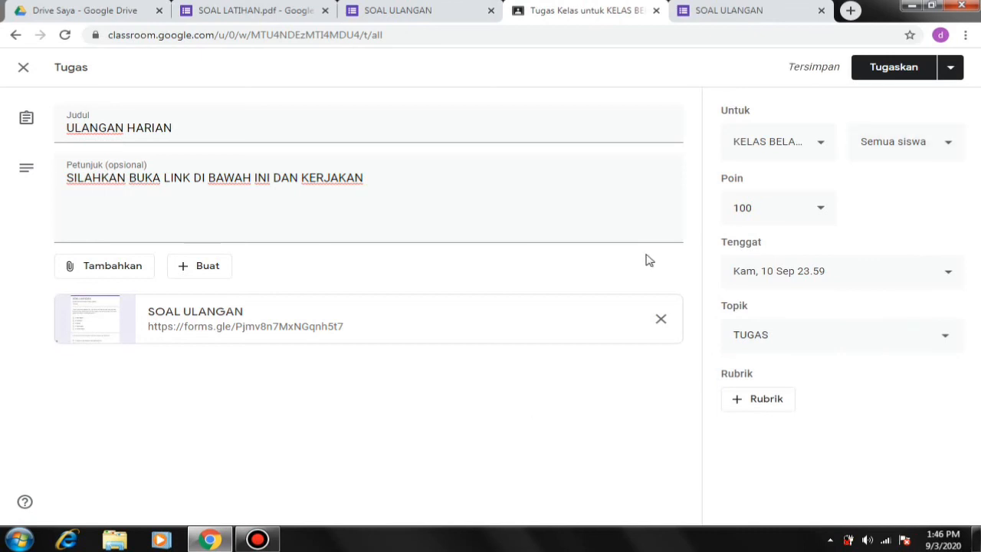
left_click(879, 76)
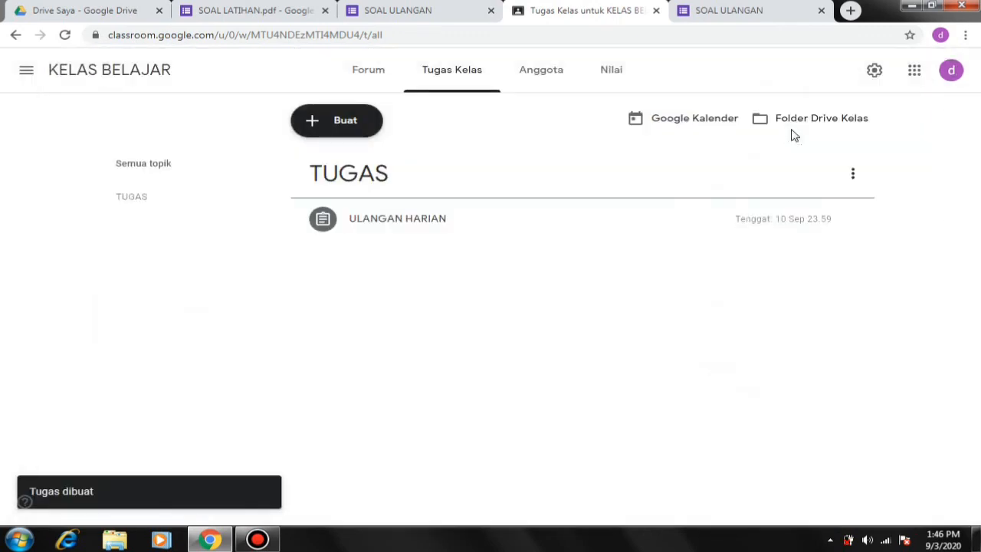
- Expand the posted ULANGAN HARIAN assignment and open its attached SOAL ULANGAN form link
left_click(411, 221)
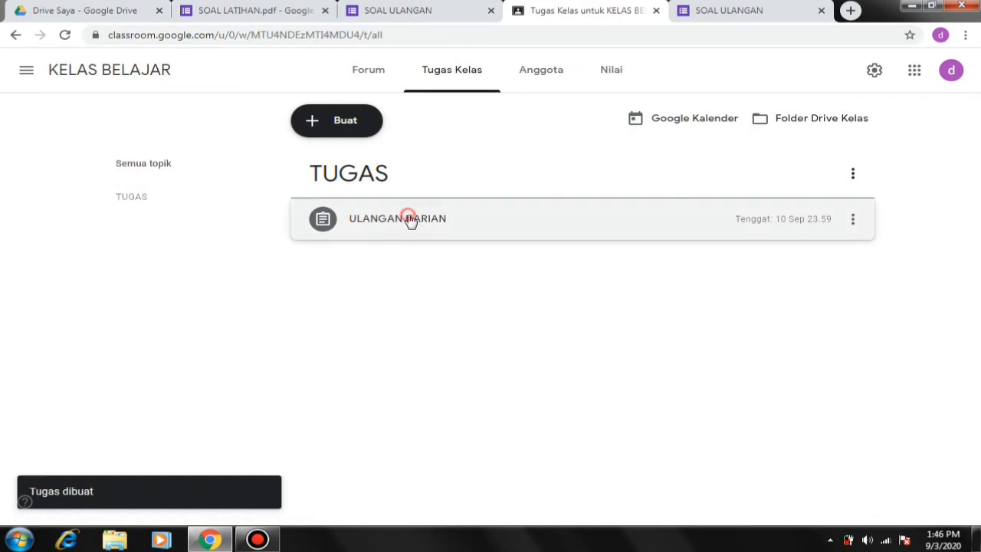
left_click(411, 220)
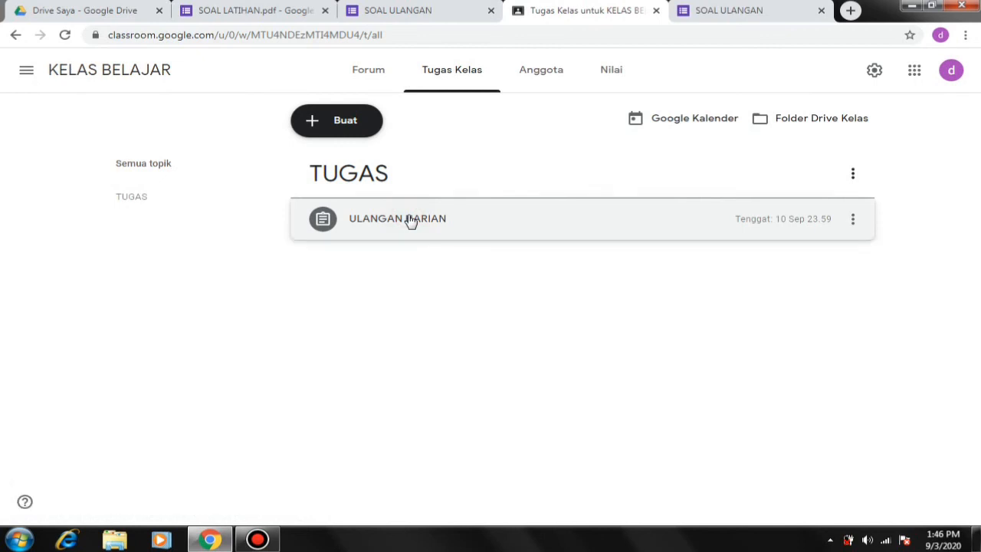
left_click(410, 220)
left_click(410, 221)
left_click(410, 221)
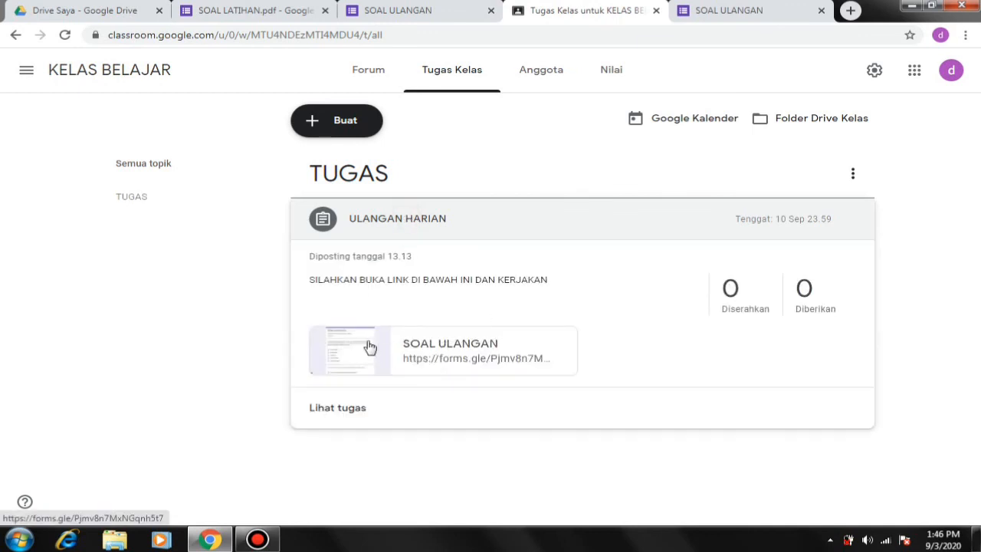
left_click(376, 357)
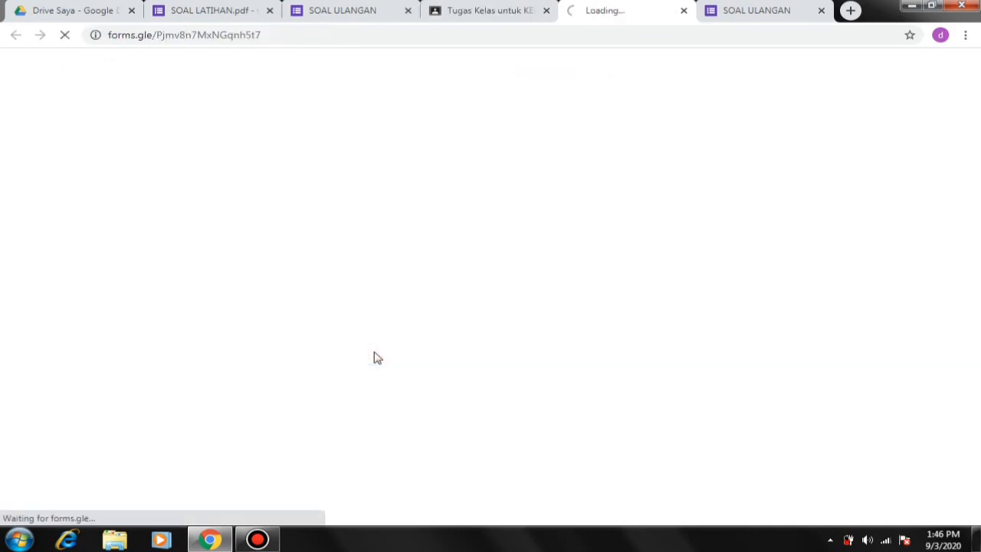